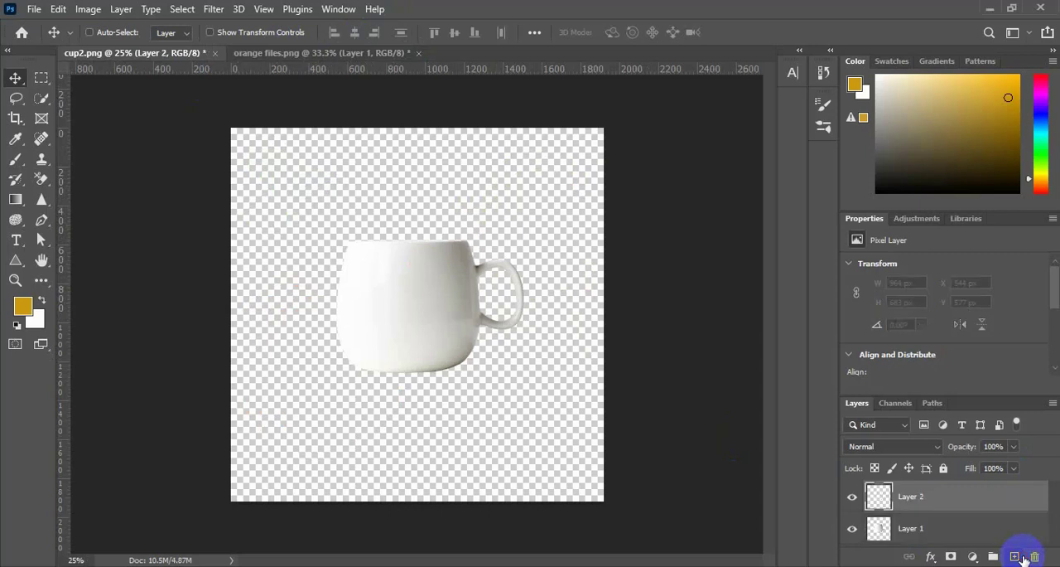
Move the empty Layer 2 beneath the cup's Layer 1 and fill it with the golden-yellow foreground color
left_click(963, 525)
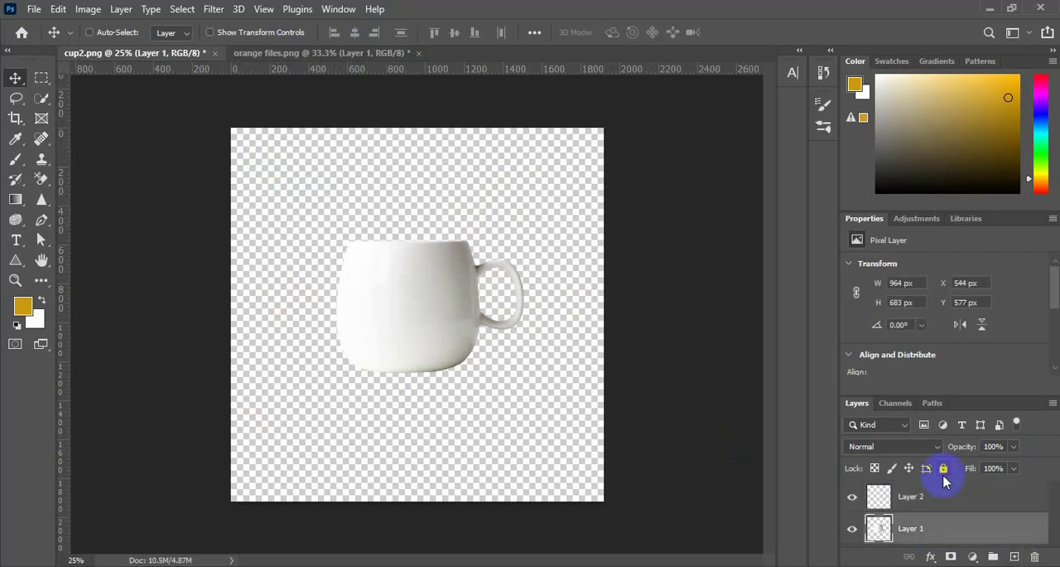
left_click_drag(943, 494, 953, 535)
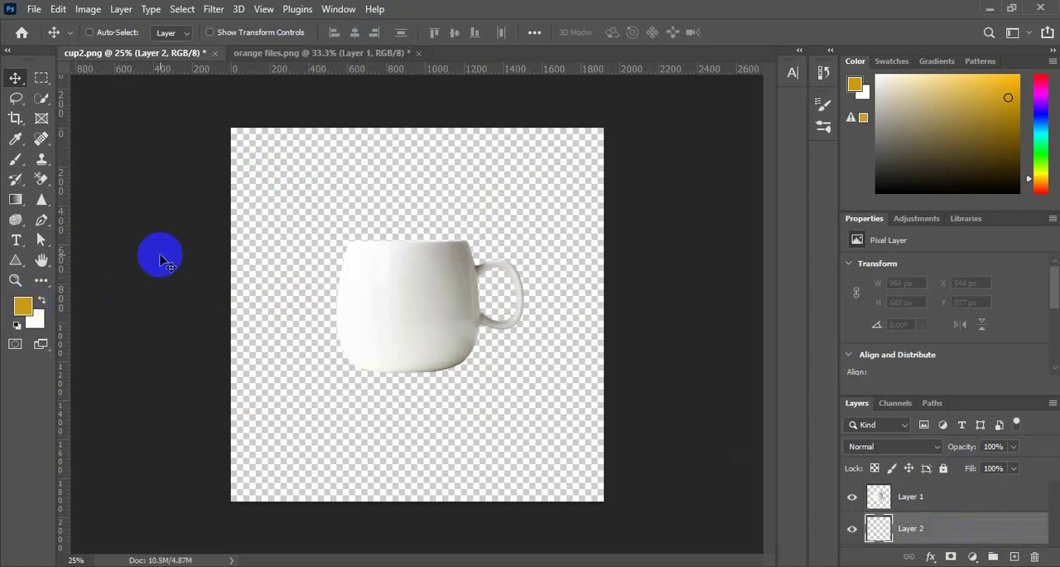
key("ctrl+BackSpace")
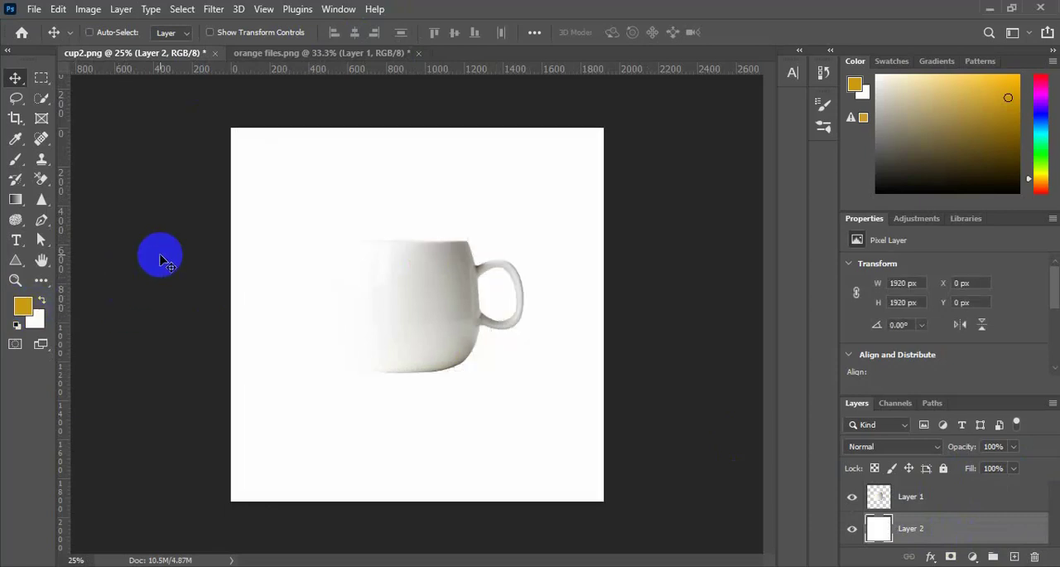
key("alt+BackSpace")
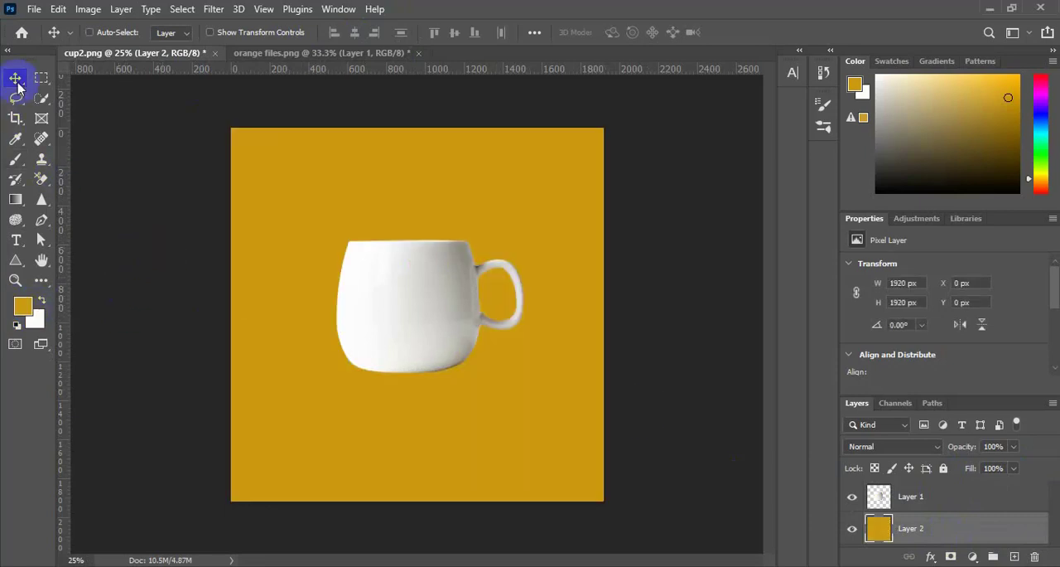
Copy the whole orange from orange files.png using Quick Selection and paste it above the cup layer in cup2.png
left_click(244, 53)
left_click(42, 98)
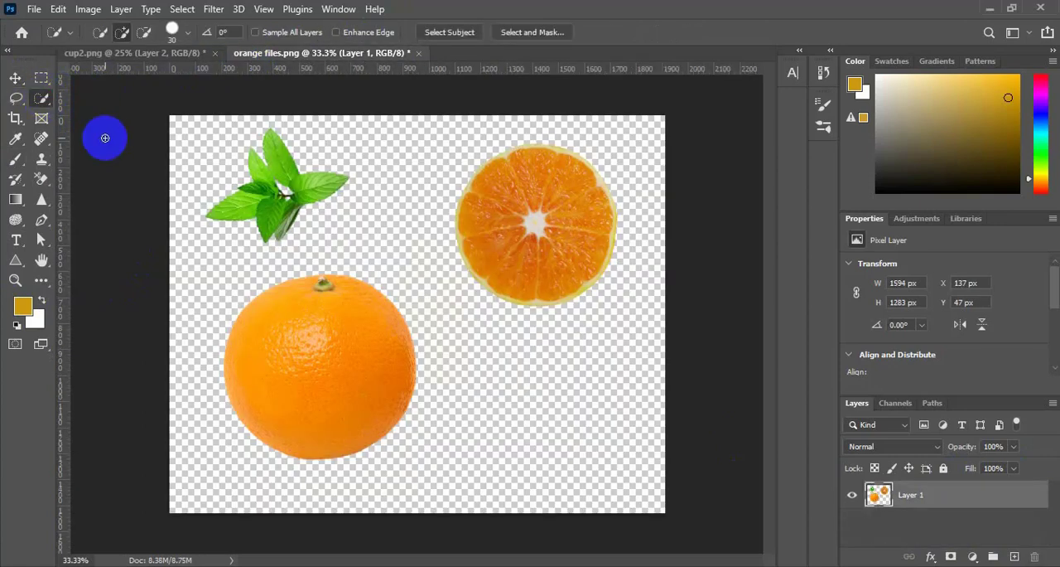
mouse_move(290, 342)
left_mouse_down()
mouse_move(337, 355)
mouse_move(331, 406)
mouse_move(283, 406)
mouse_move(412, 373)
left_mouse_up()
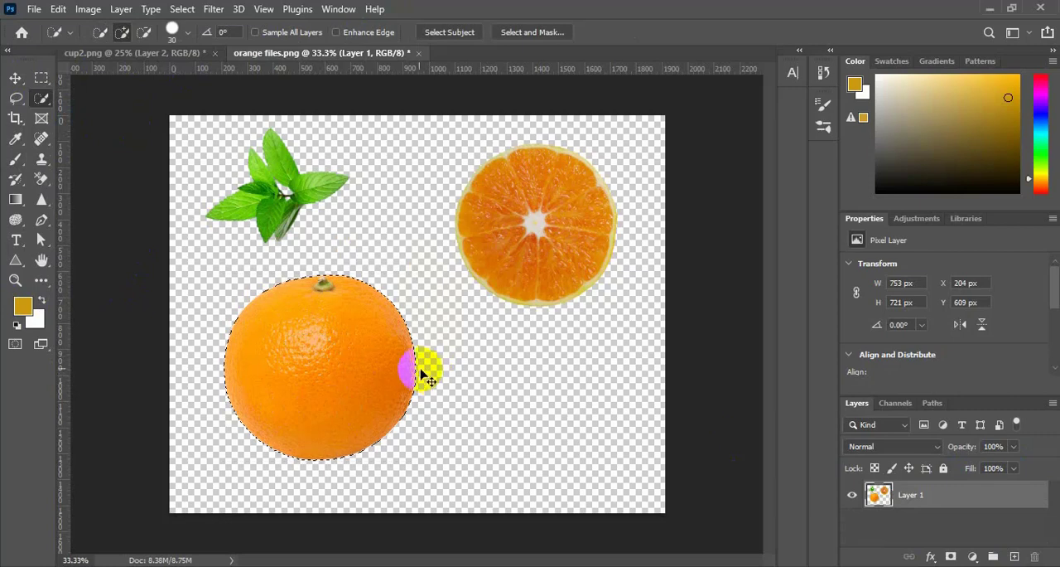
left_click(166, 55)
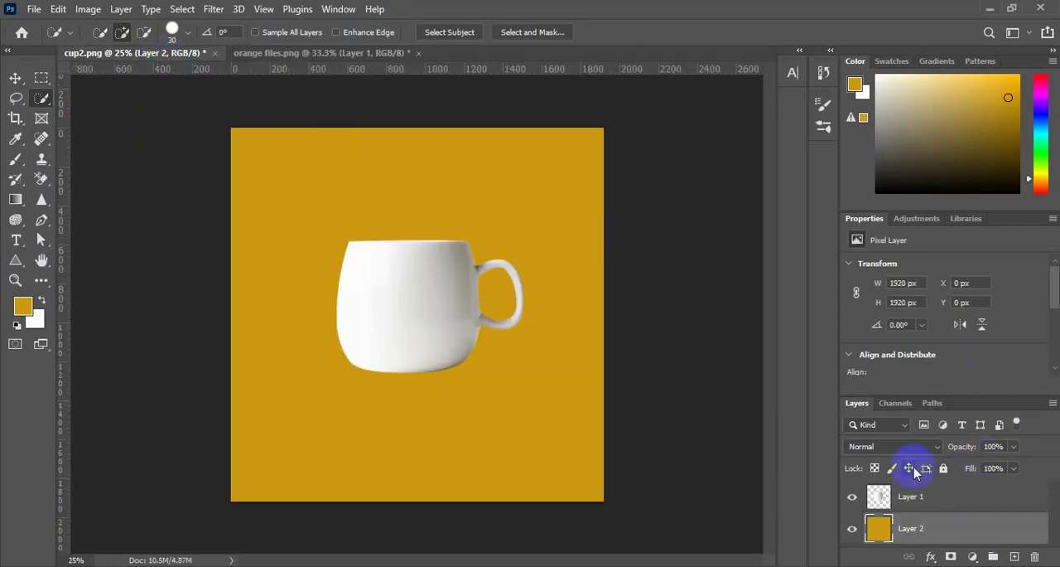
left_click(979, 501)
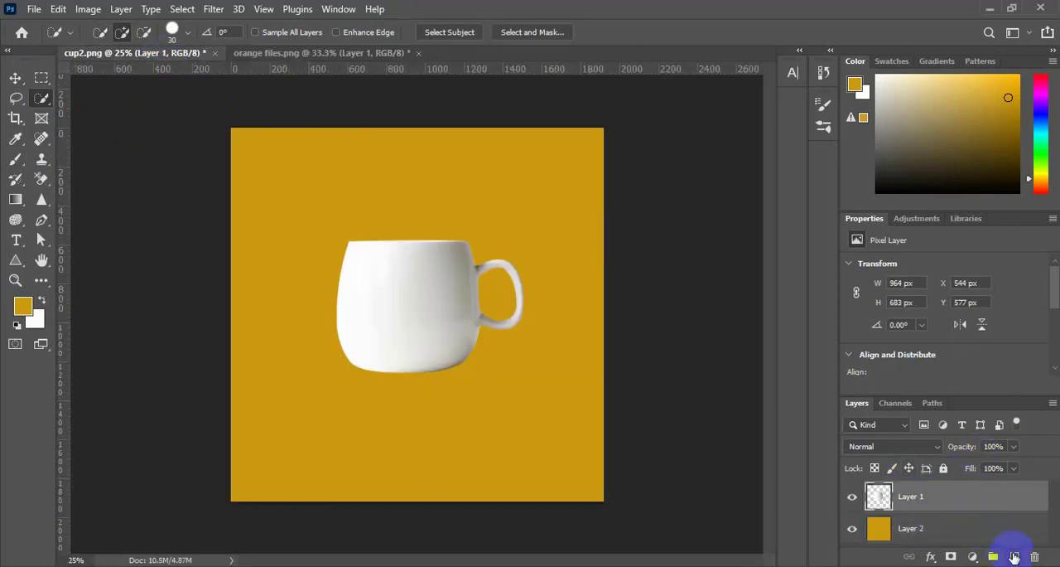
key("ctrl+v")
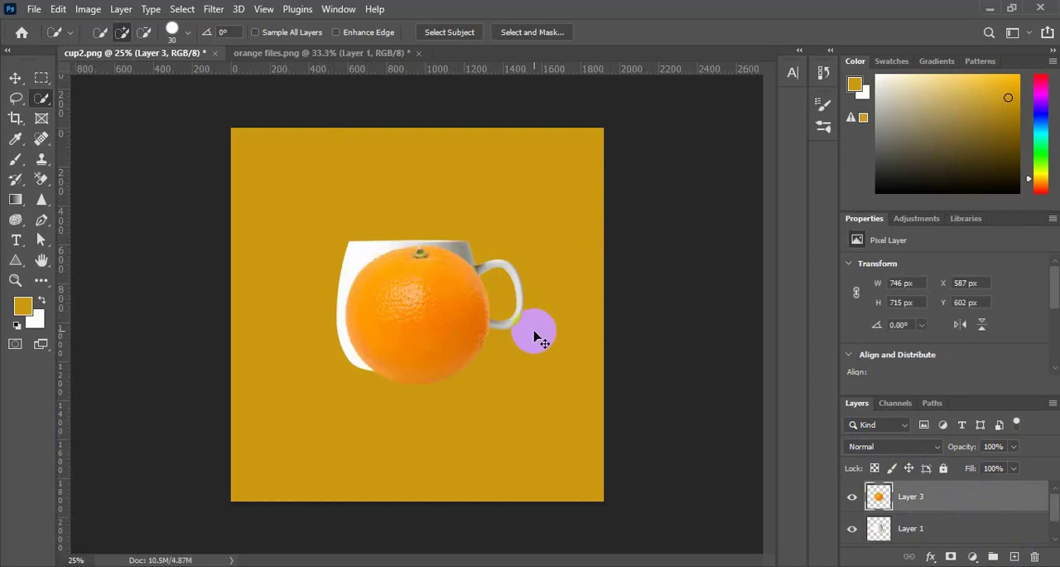
Free-transform the pasted orange, centering it over the cup body and scaling it to about 113%
left_click(15, 77)
left_click(409, 316)
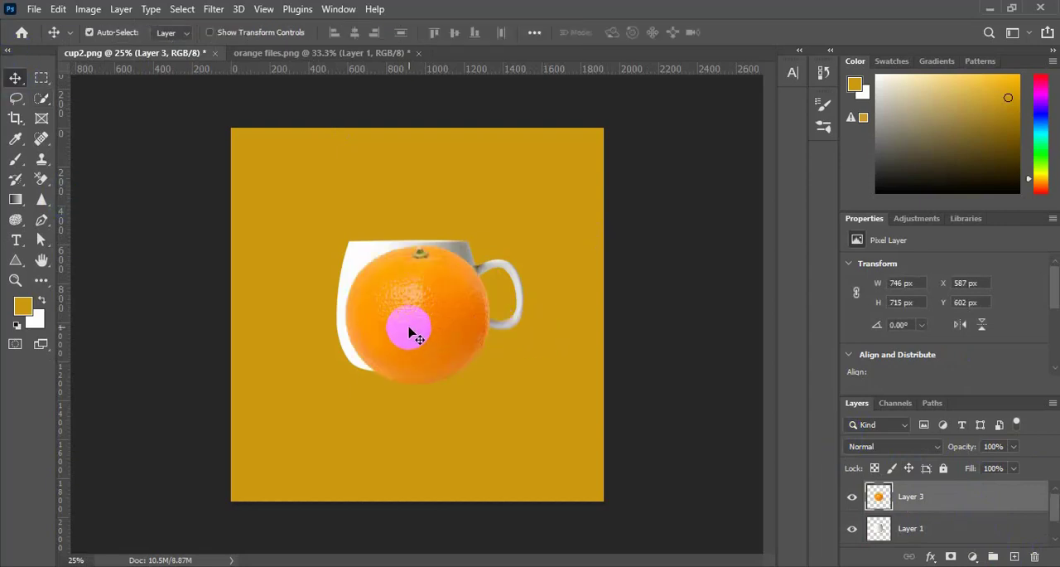
key("ctrl+t")
left_click_drag(419, 340, 409, 338)
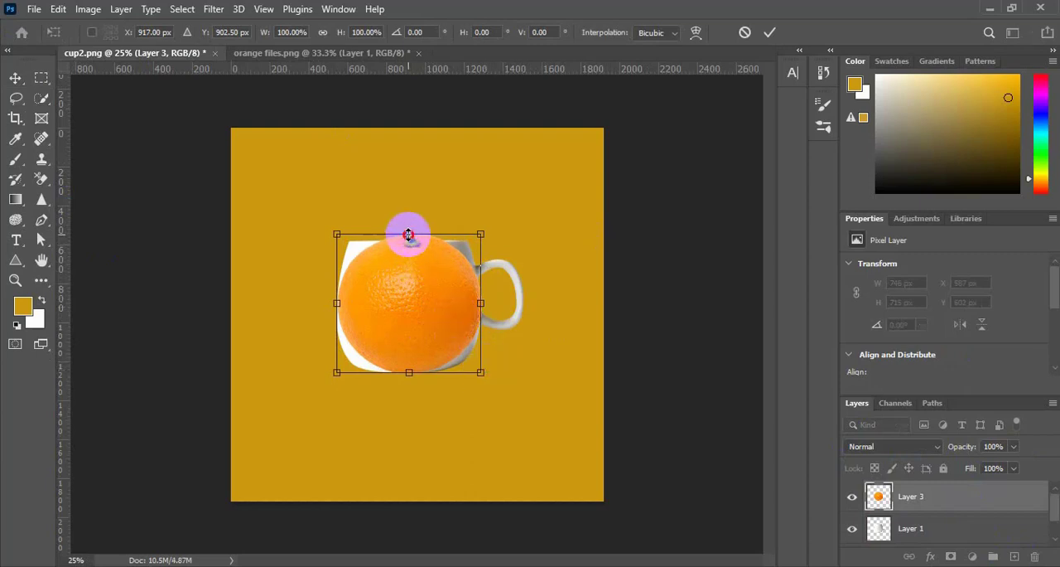
left_click_drag(408, 235, 410, 224)
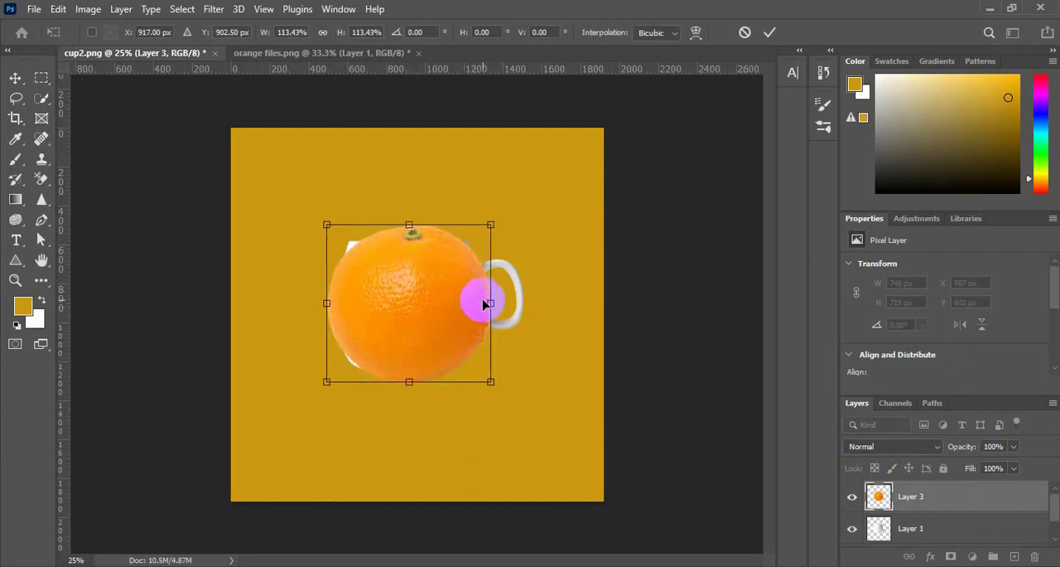
Warp the orange outward at its corners and upper edge to cover the cup body, and clip it to the cup layer
right_click(494, 304)
left_click(530, 343)
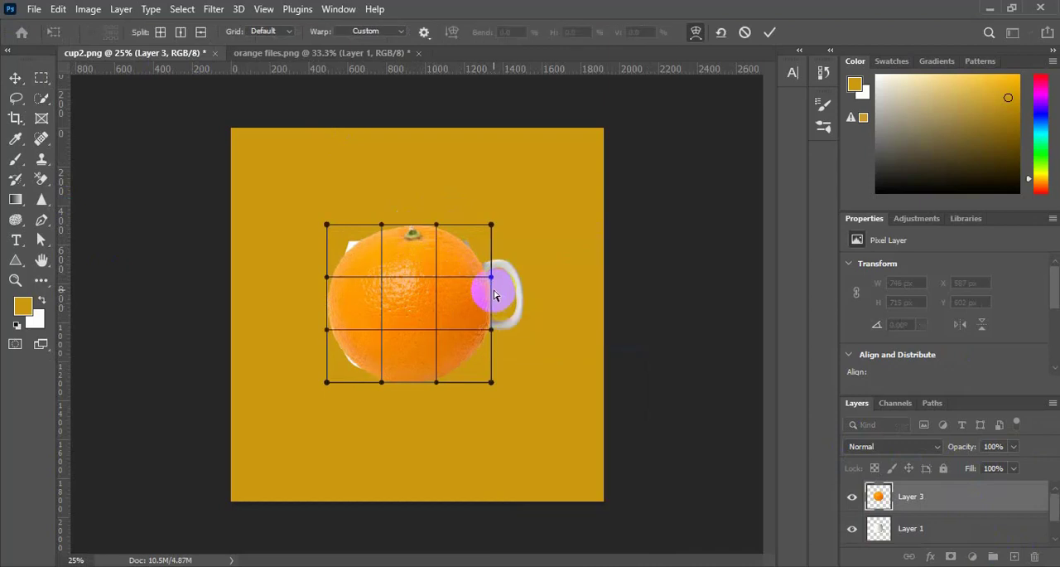
left_click_drag(491, 224, 500, 207)
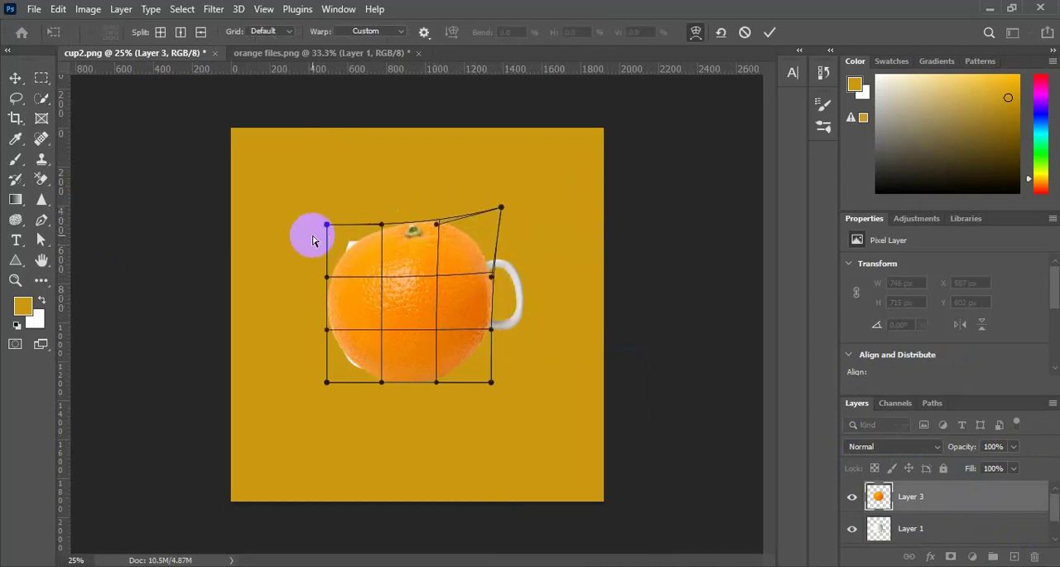
left_click_drag(323, 227, 305, 222)
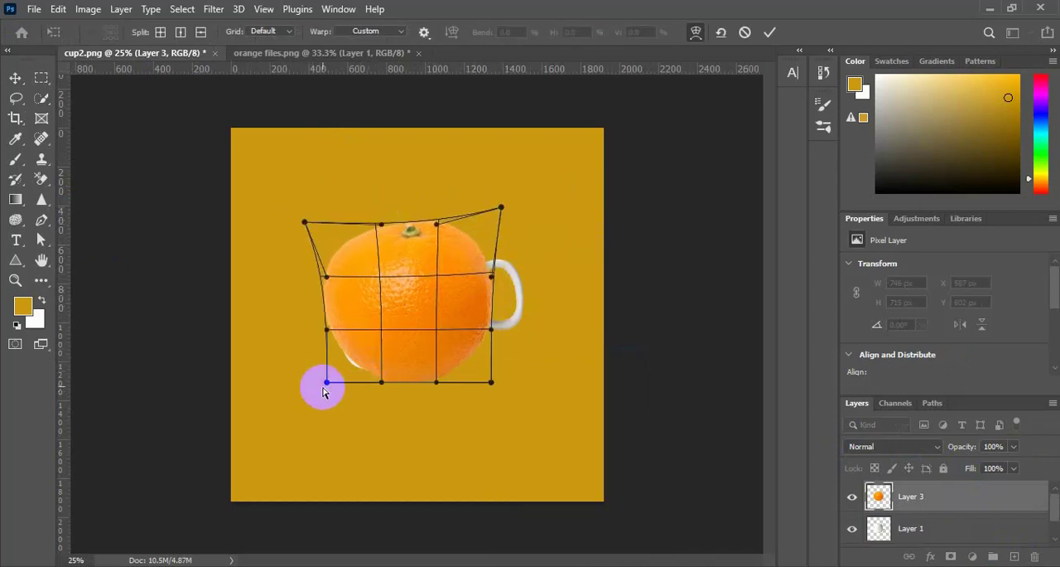
left_click_drag(330, 382, 308, 395)
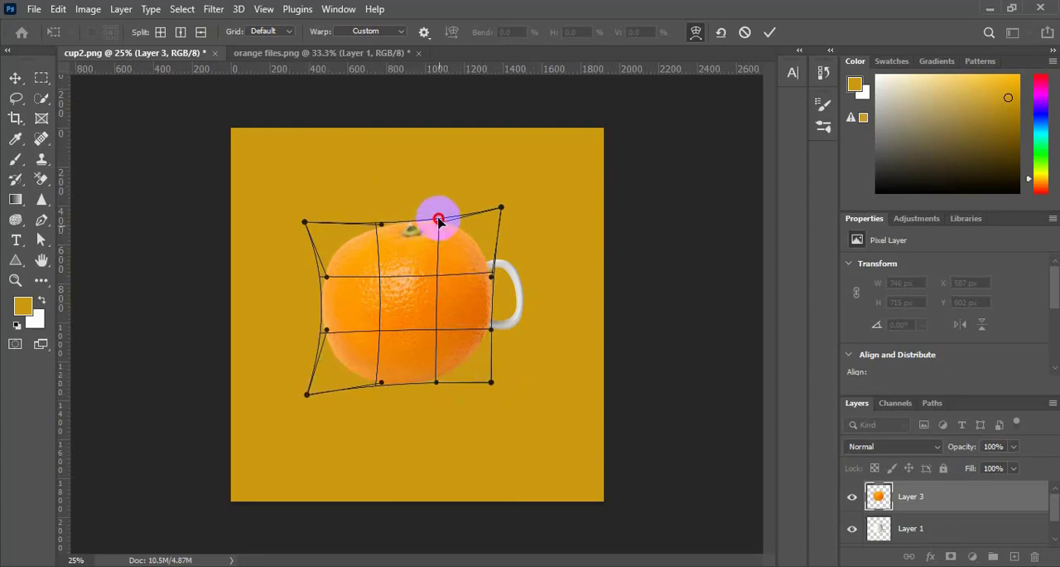
left_click_drag(439, 220, 441, 208)
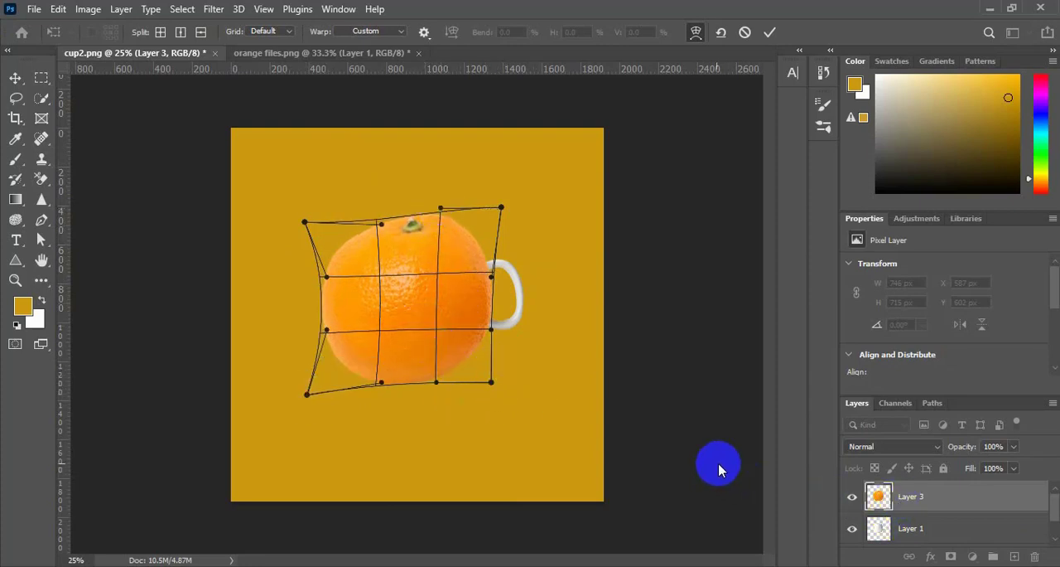
key("Return")
right_click(905, 494)
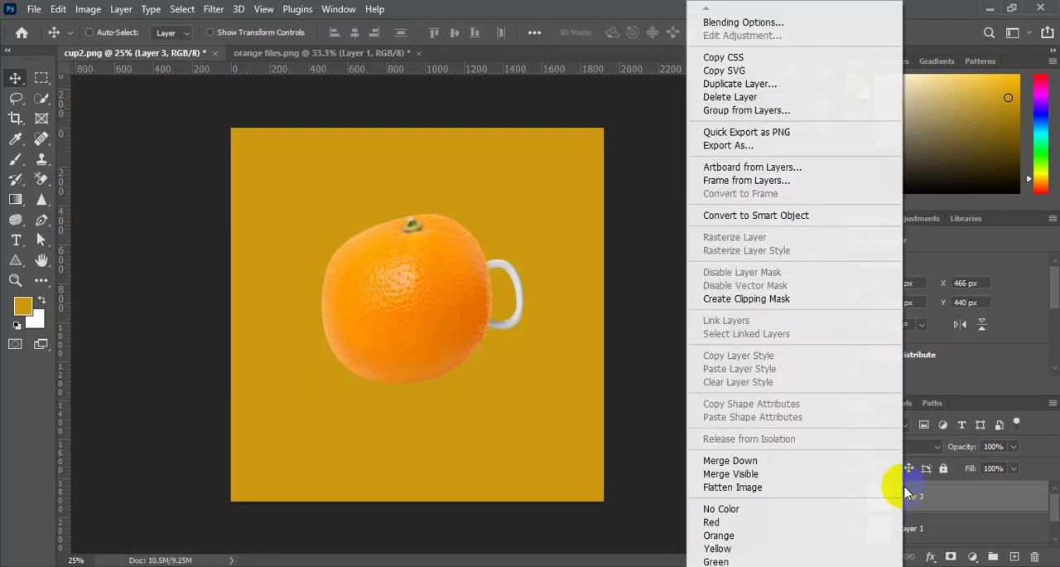
left_click(765, 304)
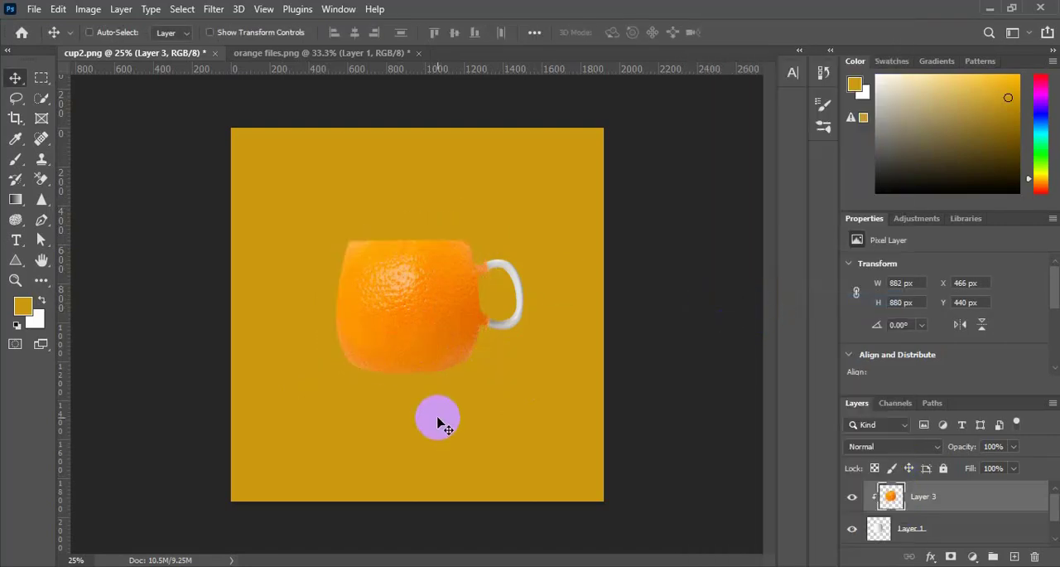
Duplicate the orange layer and move the copy right so it covers the cup's handle
key("ctrl+j")
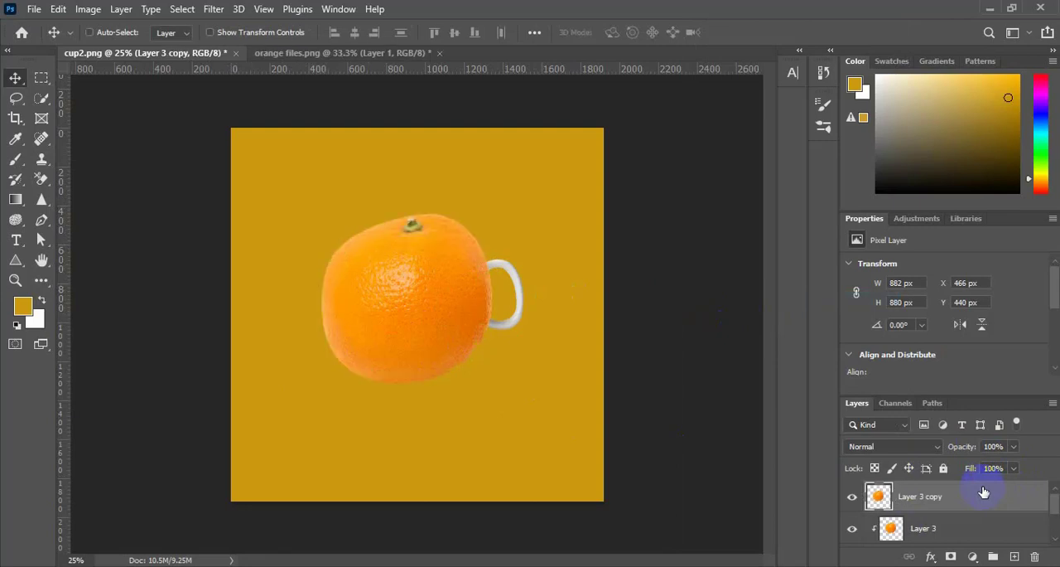
left_click(386, 304)
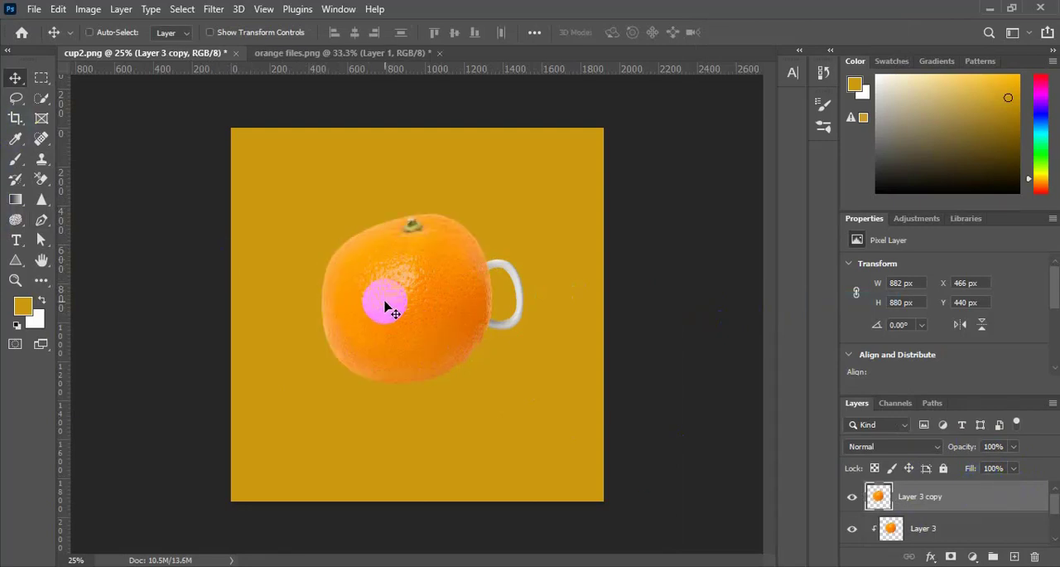
key("ctrl+t")
left_click_drag(386, 308, 443, 313)
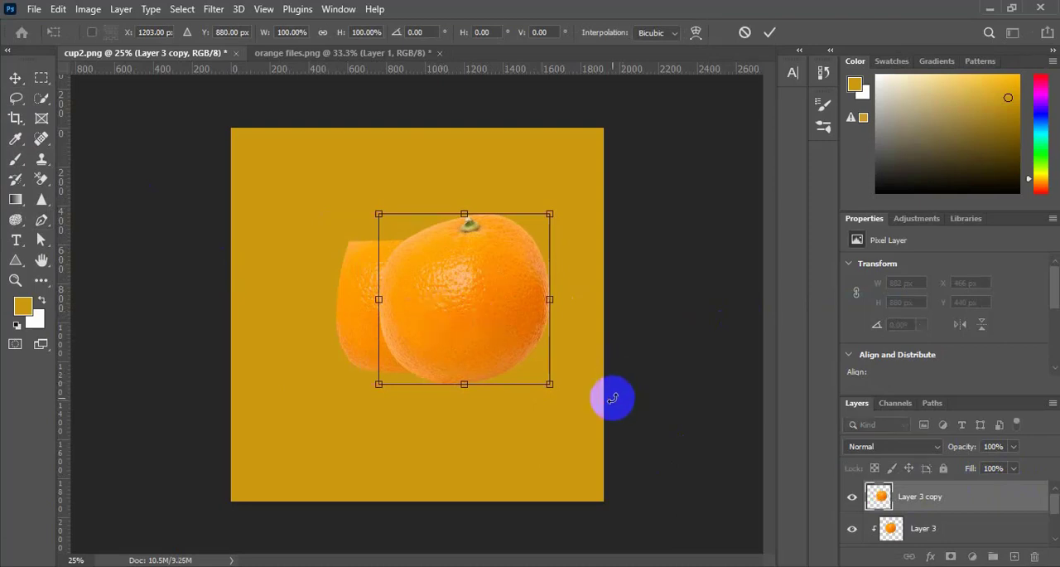
Clip the orange copy to the cup shape and add a layer mask to the copy
left_click(922, 495)
right_click(914, 489)
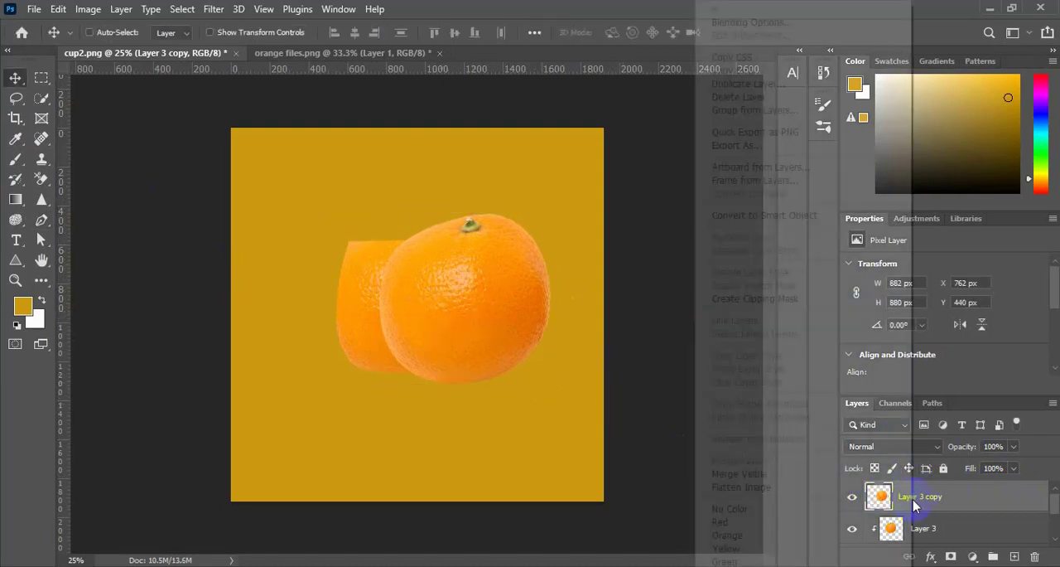
left_click(738, 305)
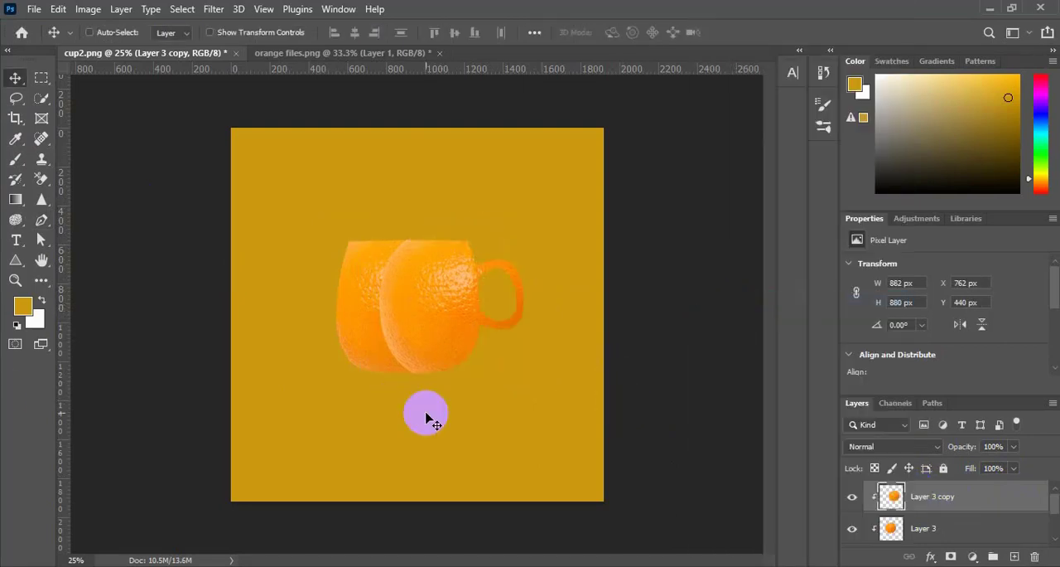
left_click(952, 557)
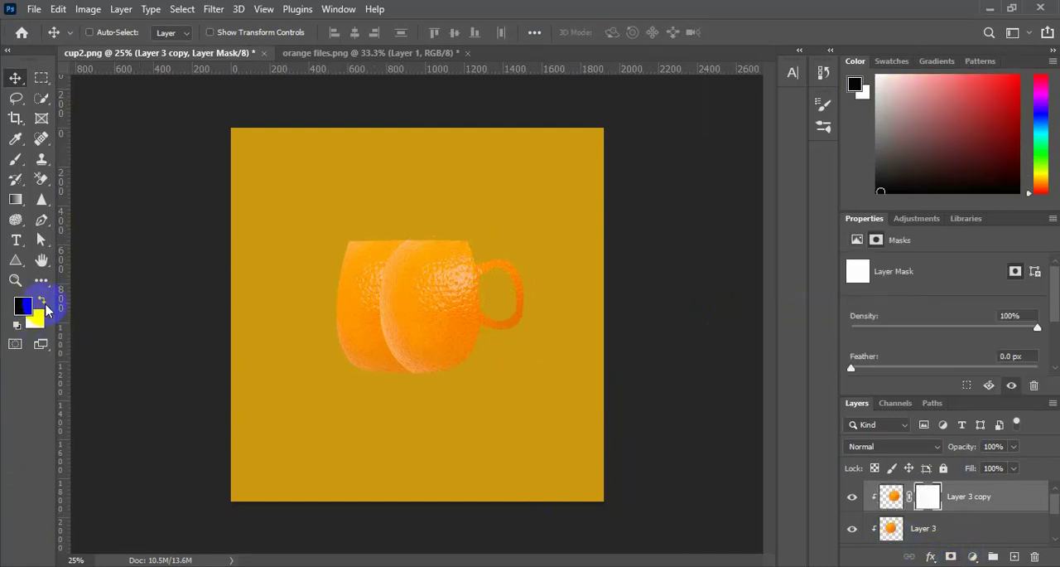
Set up a black Soft Round brush with 7% hardness and a size of 200 px
left_click(17, 161)
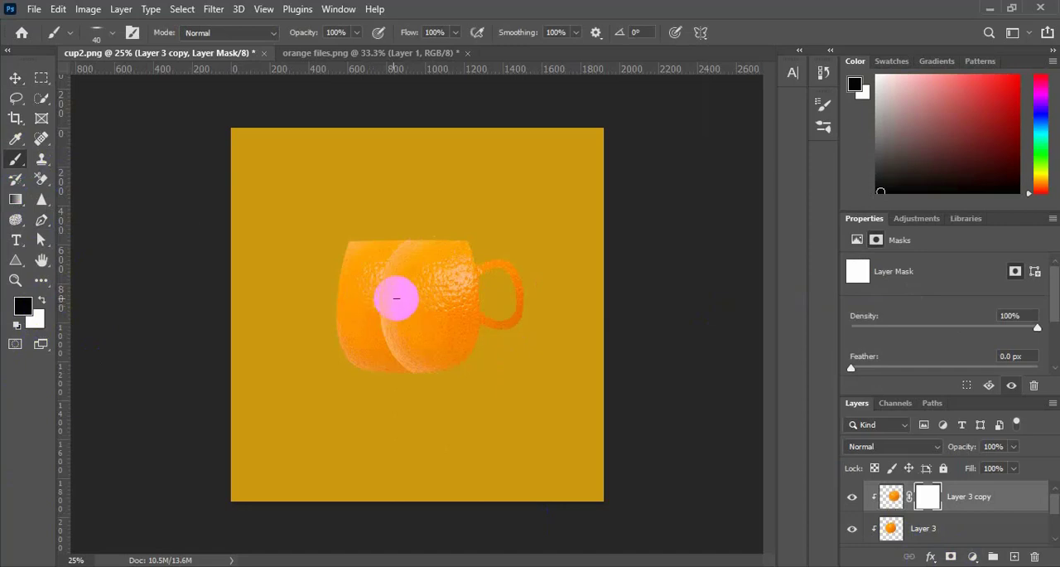
left_click(113, 34)
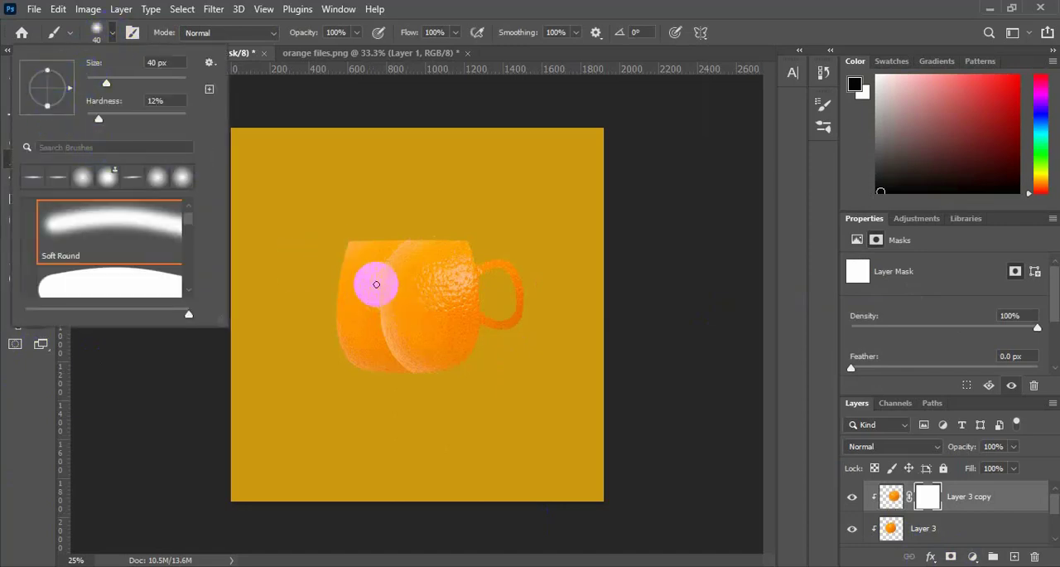
left_click_drag(95, 122, 94, 122)
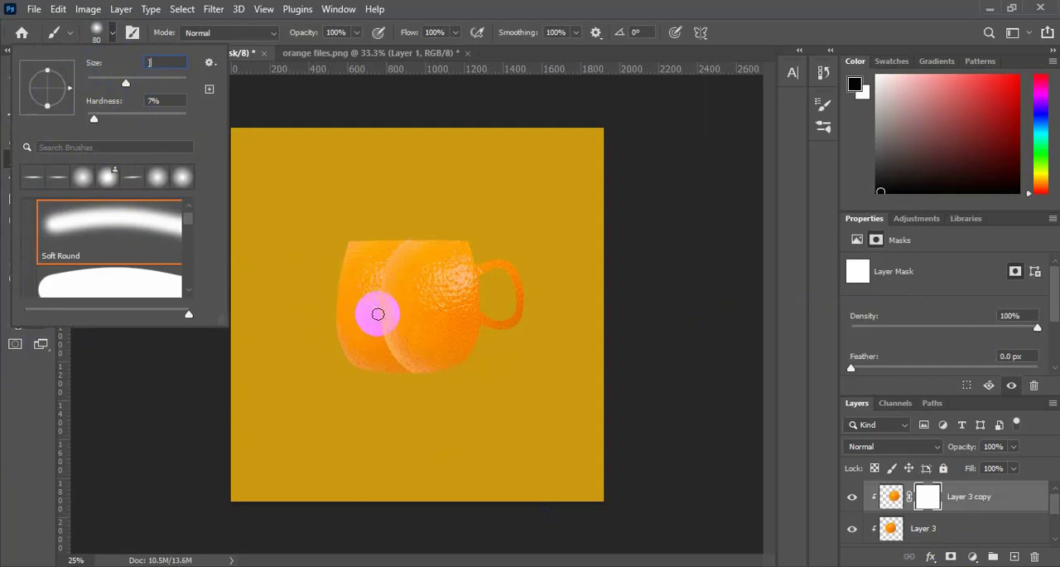
left_click(320, 185)
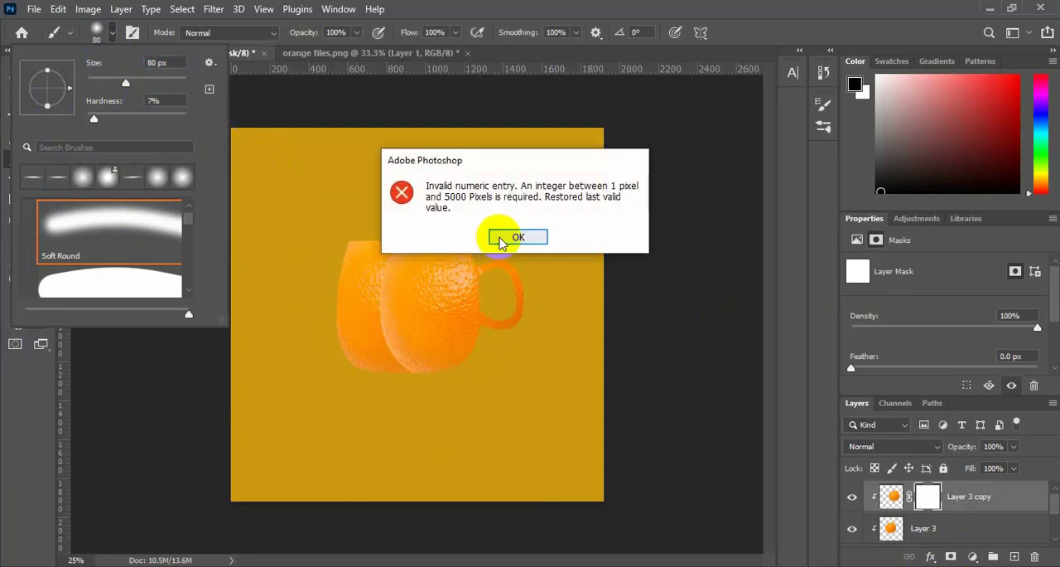
left_click(501, 235)
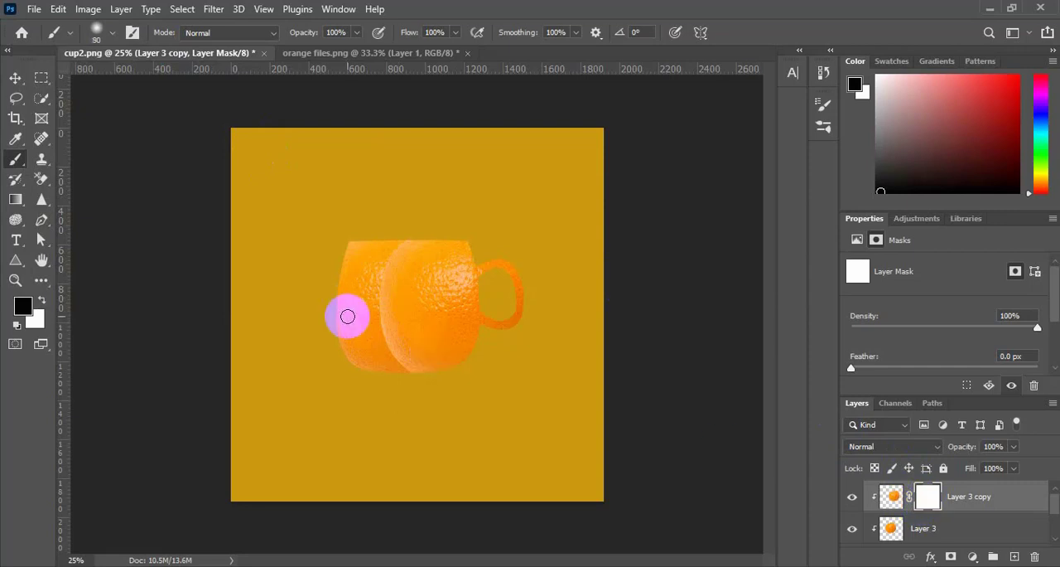
key("bracketright")
key("bracketright")
key("bracketright")
Paint black on the copy's layer mask along the overlapping edge to blend both orange textures, leaving the handle covered
mouse_move(379, 322)
left_mouse_down()
mouse_move(389, 270)
mouse_move(441, 222)
mouse_move(383, 359)
mouse_move(418, 370)
mouse_move(366, 336)
mouse_move(400, 363)
mouse_move(423, 355)
mouse_move(284, 296)
mouse_move(519, 320)
left_mouse_up()
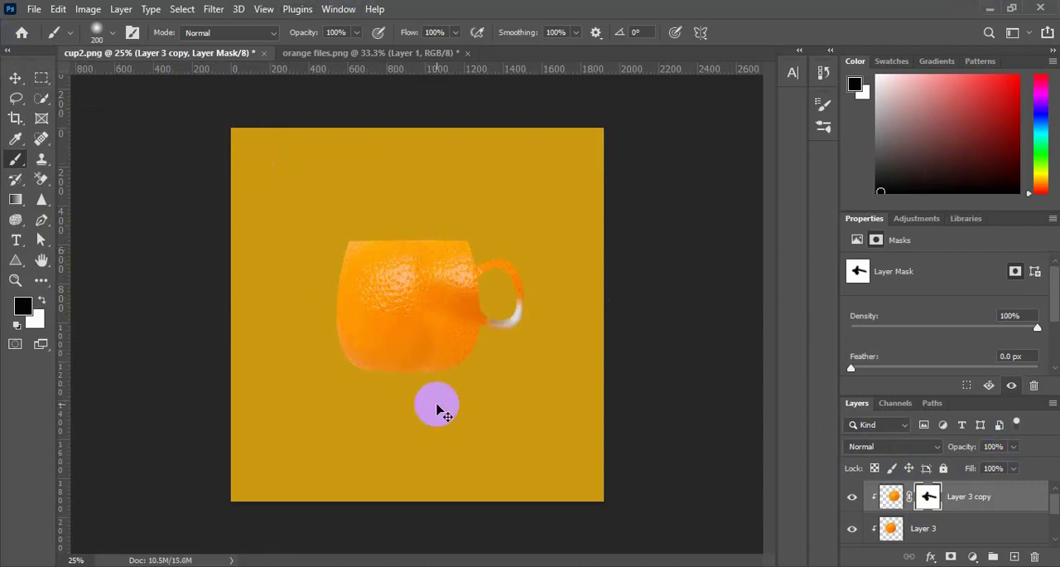
key("ctrl+z")
mouse_move(417, 327)
left_mouse_down()
mouse_move(405, 361)
mouse_move(389, 294)
mouse_move(398, 371)
mouse_move(378, 307)
mouse_move(394, 273)
mouse_move(379, 295)
mouse_move(427, 235)
mouse_move(399, 236)
mouse_move(381, 264)
mouse_move(419, 375)
left_mouse_up()
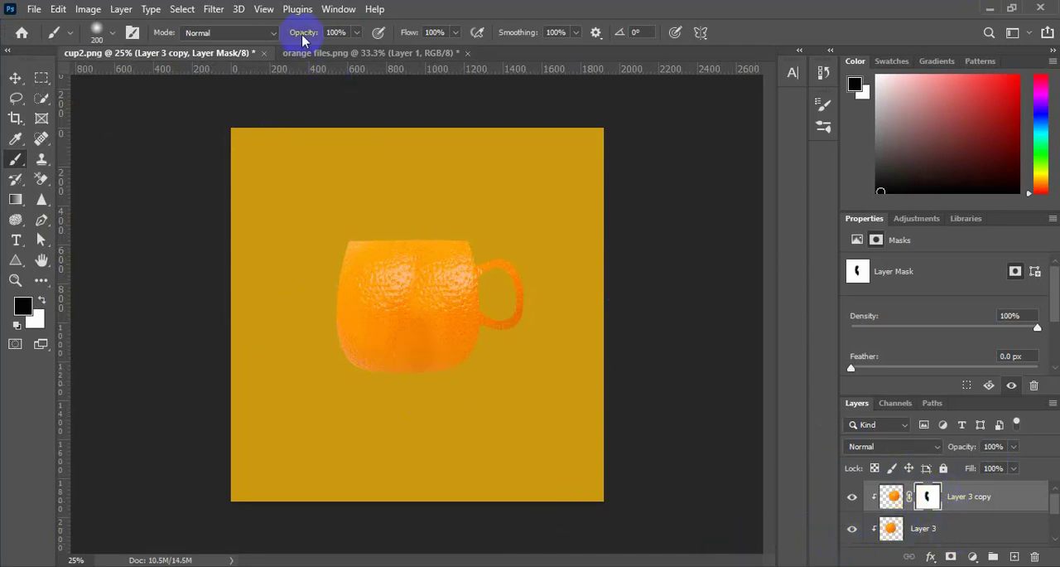
Select the orange slice in the orange files.png document, copy it and paste it into cup2.png as a new layer
left_click(311, 54)
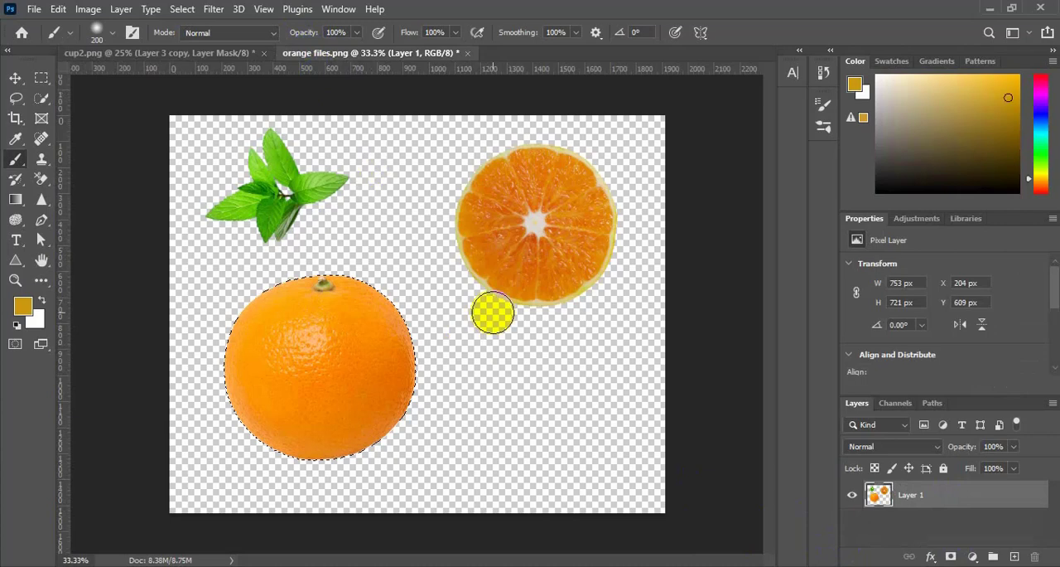
left_click(41, 98)
key("ctrl+d")
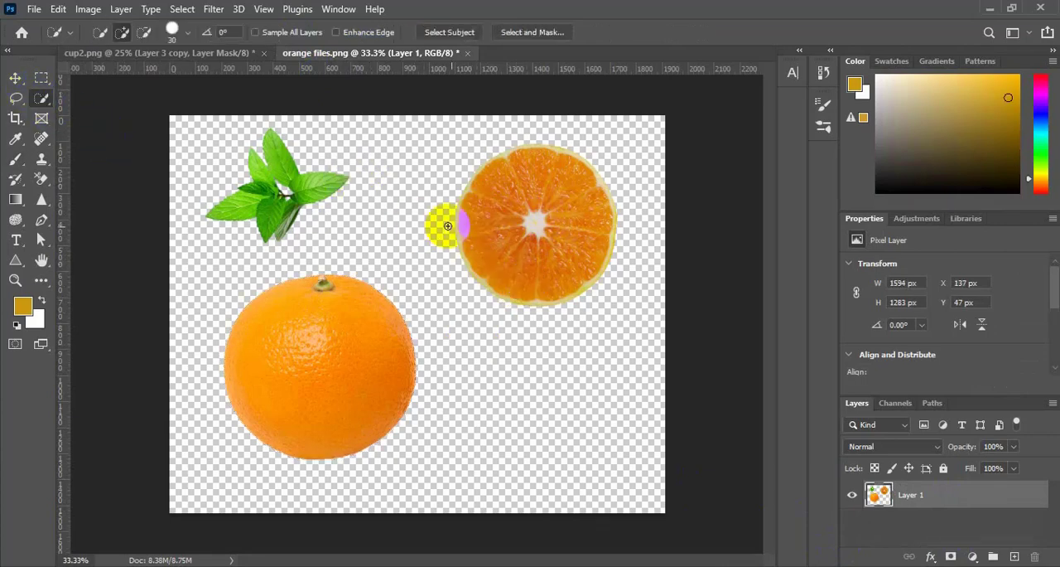
mouse_move(486, 237)
left_mouse_down()
mouse_move(492, 205)
mouse_move(557, 207)
mouse_move(575, 232)
mouse_move(555, 256)
mouse_move(524, 267)
left_mouse_up()
left_click(237, 55)
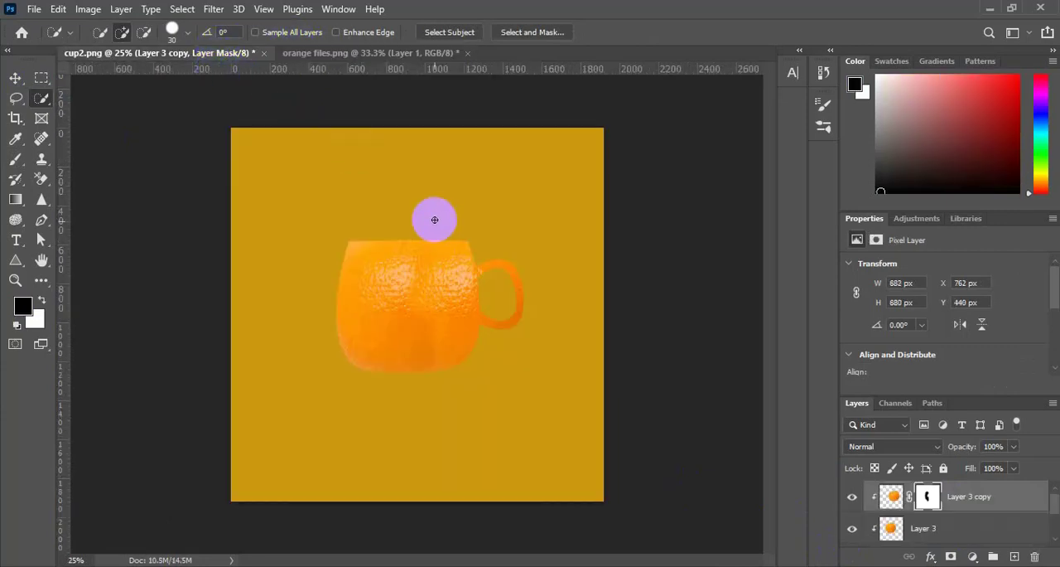
scroll(454, 240, "up", 3)
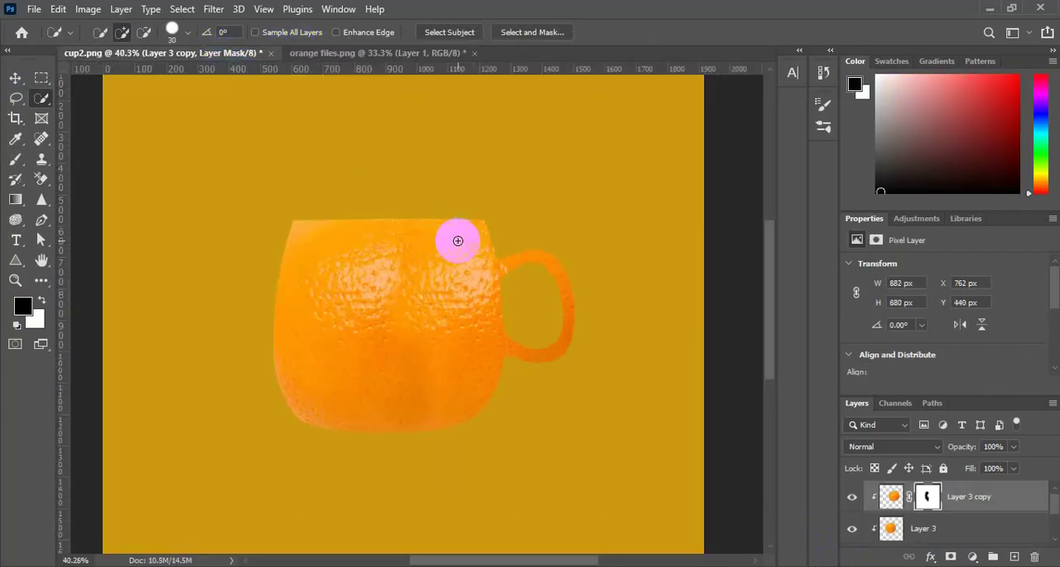
key("ctrl+v")
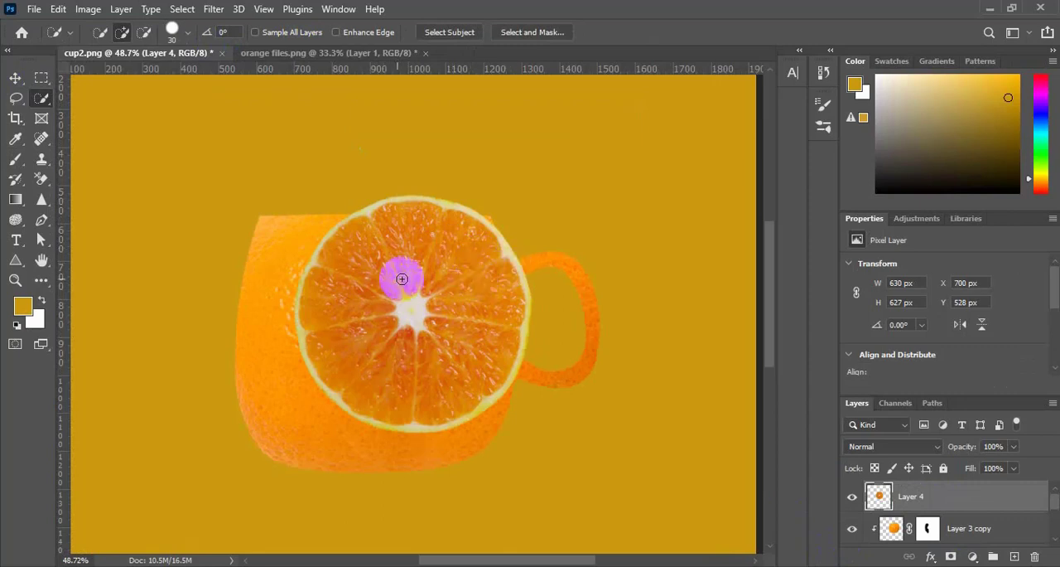
Transform the orange slice into a thin ellipse of about 600 × 32 px fitted onto the cup's rim
key("ctrl+t")
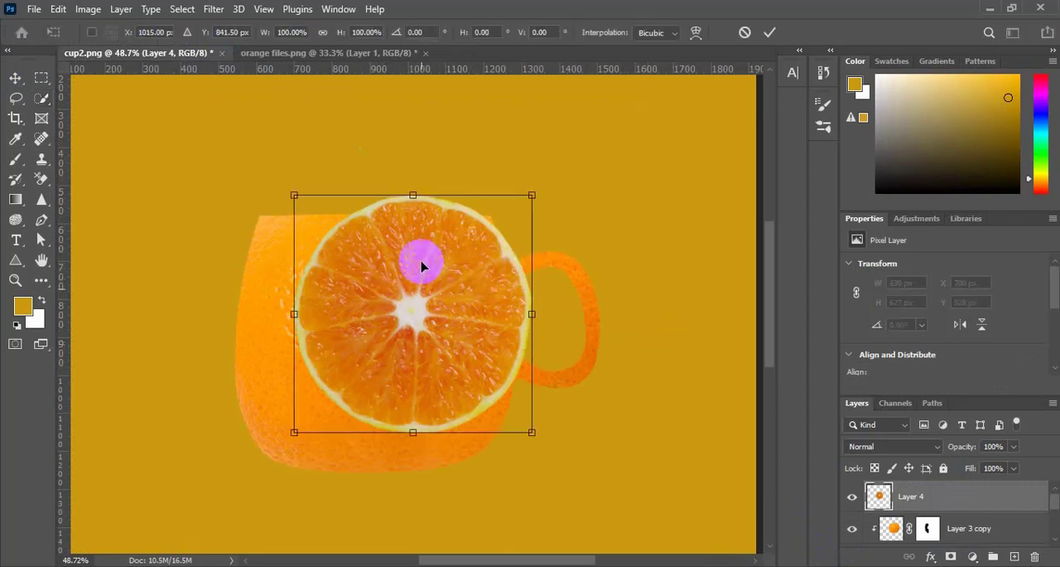
left_click_drag(413, 432, 419, 395)
left_click_drag(417, 334, 367, 202)
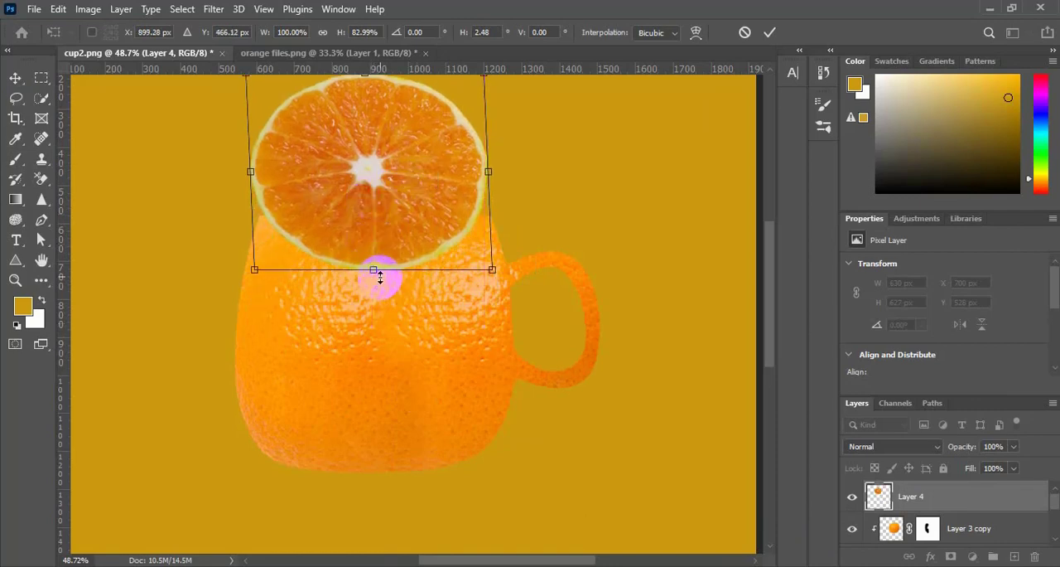
left_click_drag(372, 270, 385, 217)
scroll(405, 346, "up", 3)
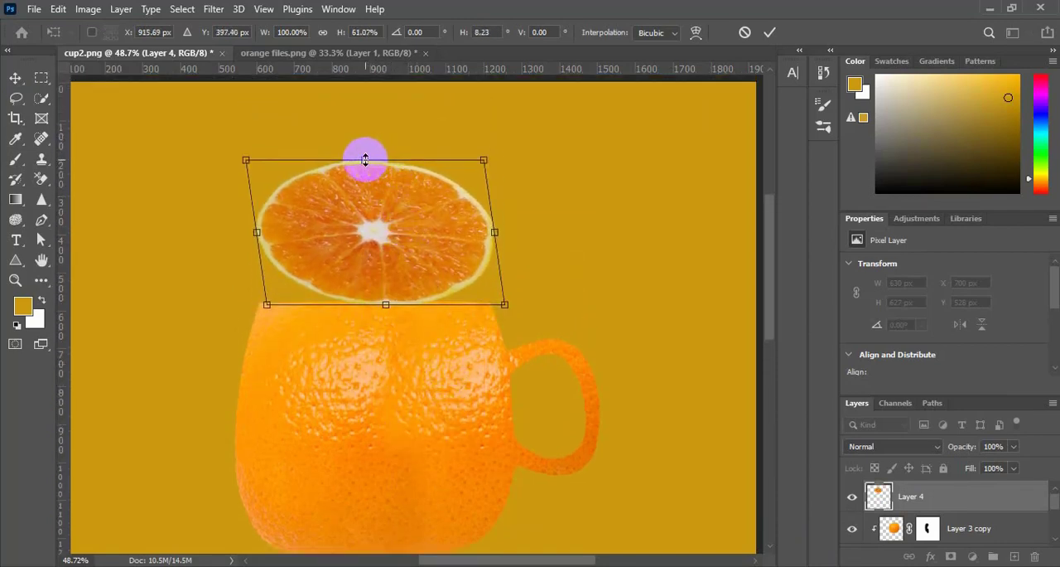
left_click_drag(364, 160, 374, 296)
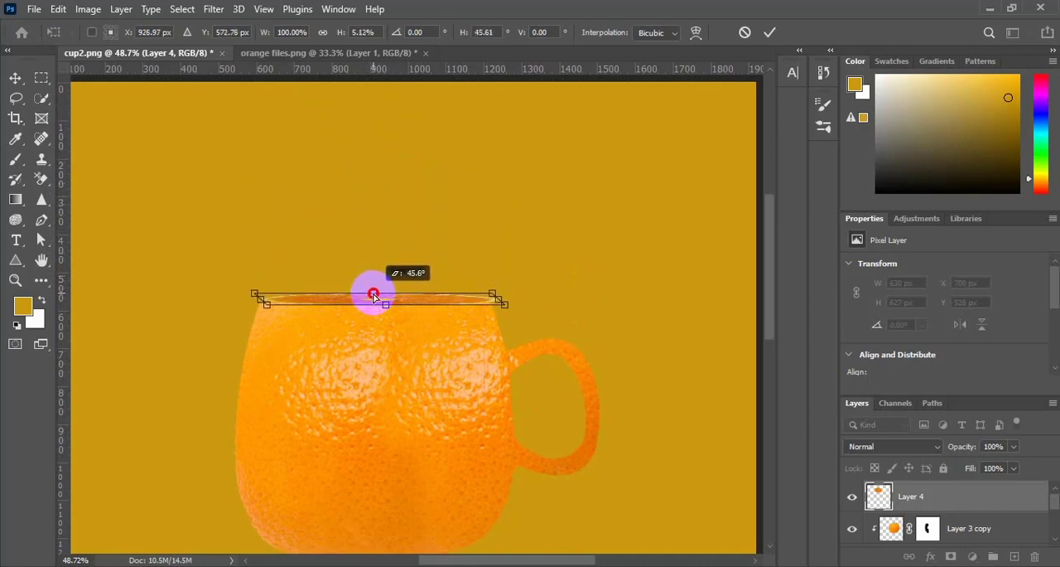
left_click_drag(502, 302, 499, 303)
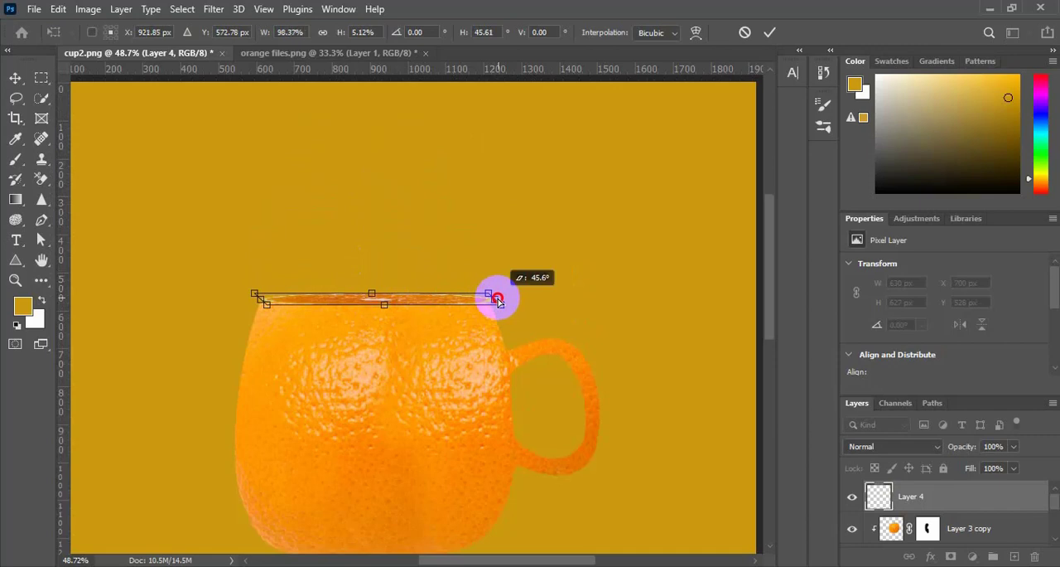
left_click_drag(258, 293, 261, 294)
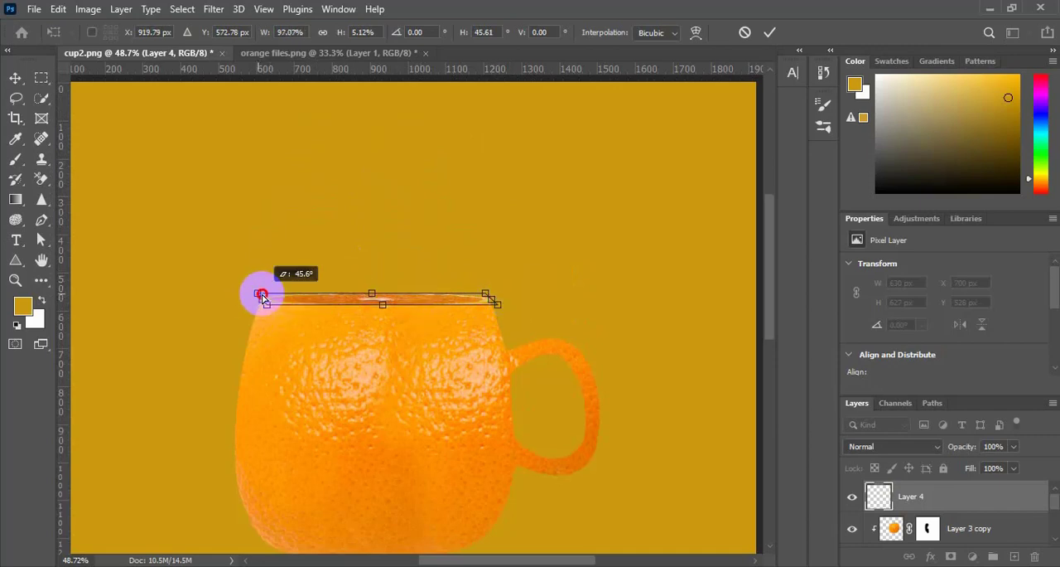
key("Return")
key("w")
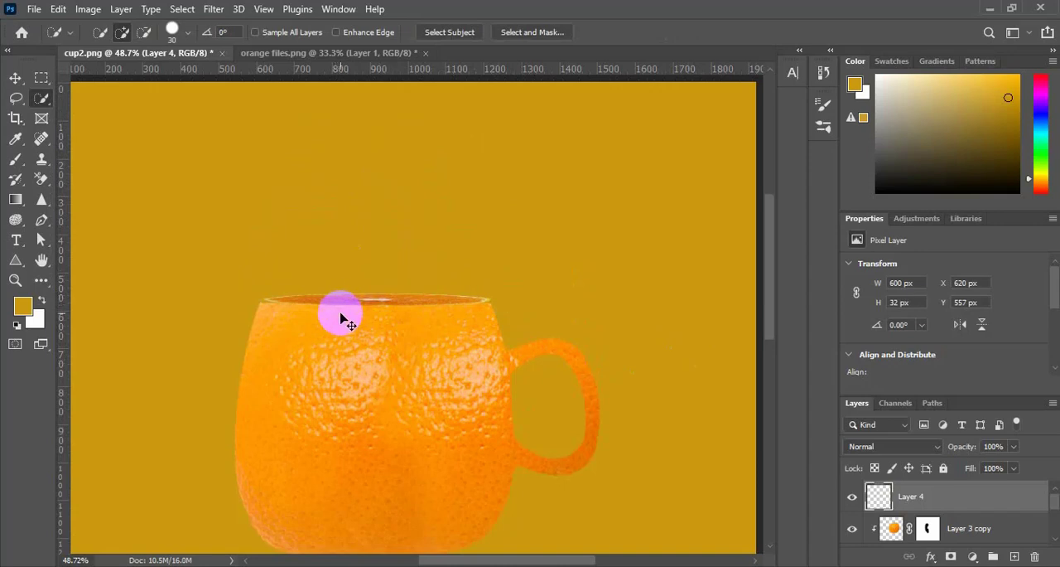
key("ctrl+t")
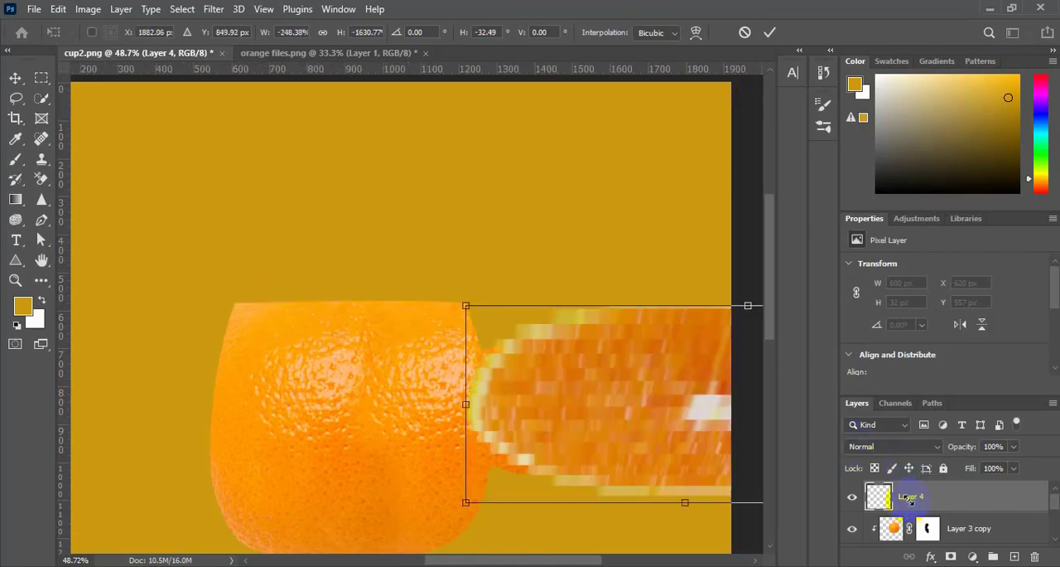
right_click(909, 497)
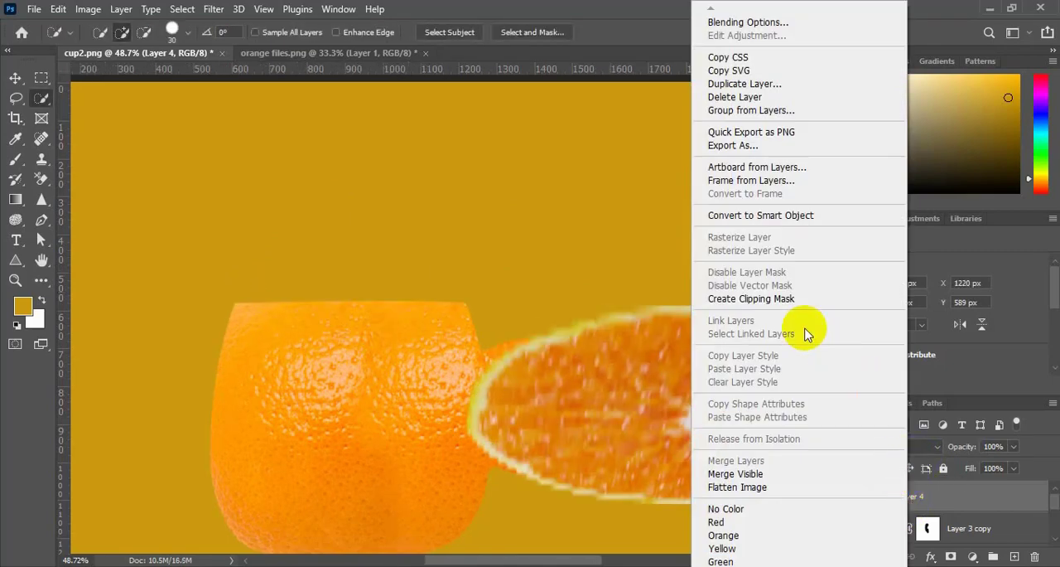
left_click(580, 287)
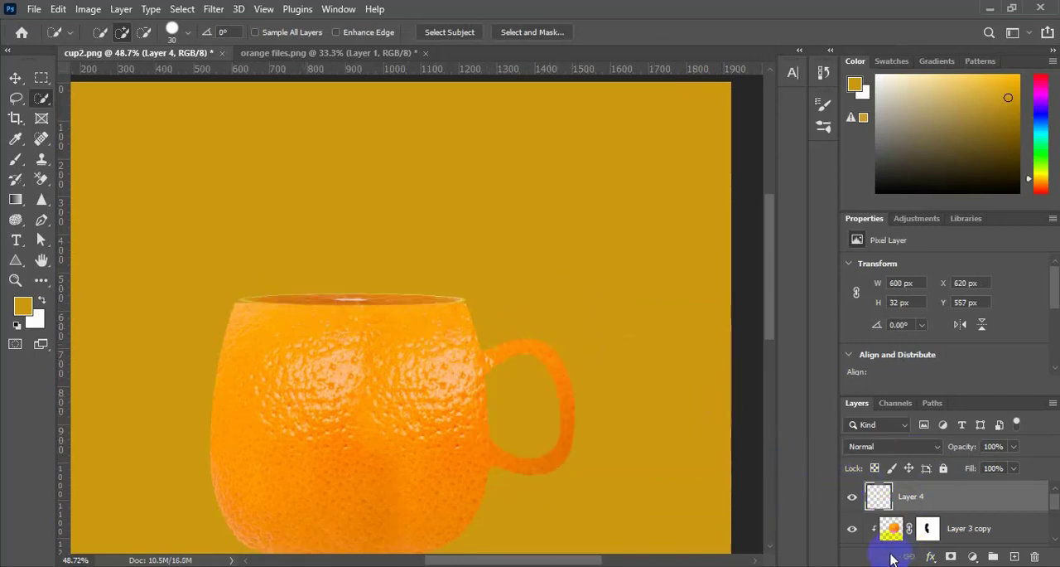
Warp the flattened slice's left end slightly outward to fit the corner of the cup's rim
key("ctrl+t")
scroll(280, 334, "up", 1)
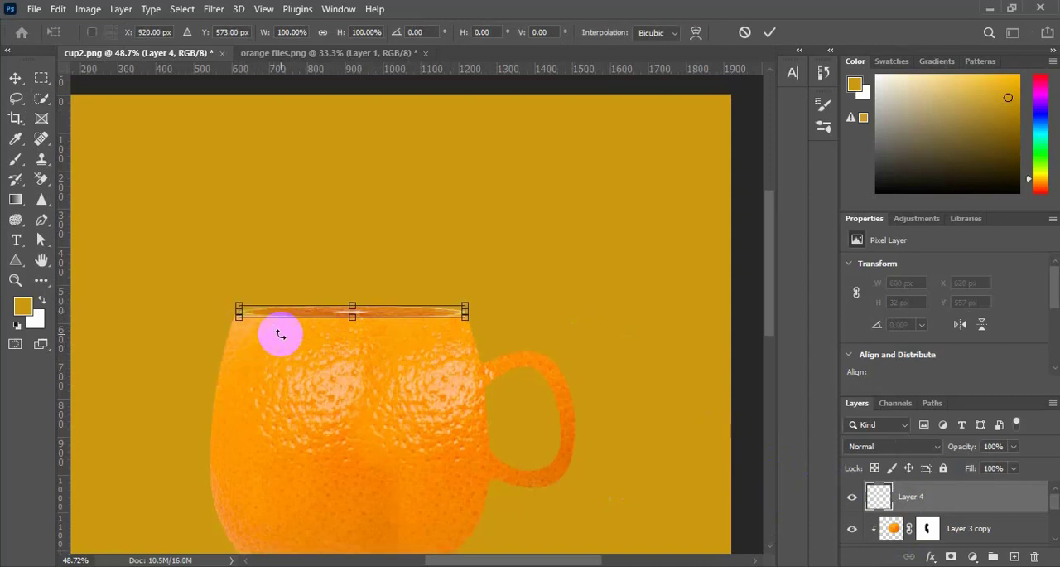
scroll(280, 334, "up", 1)
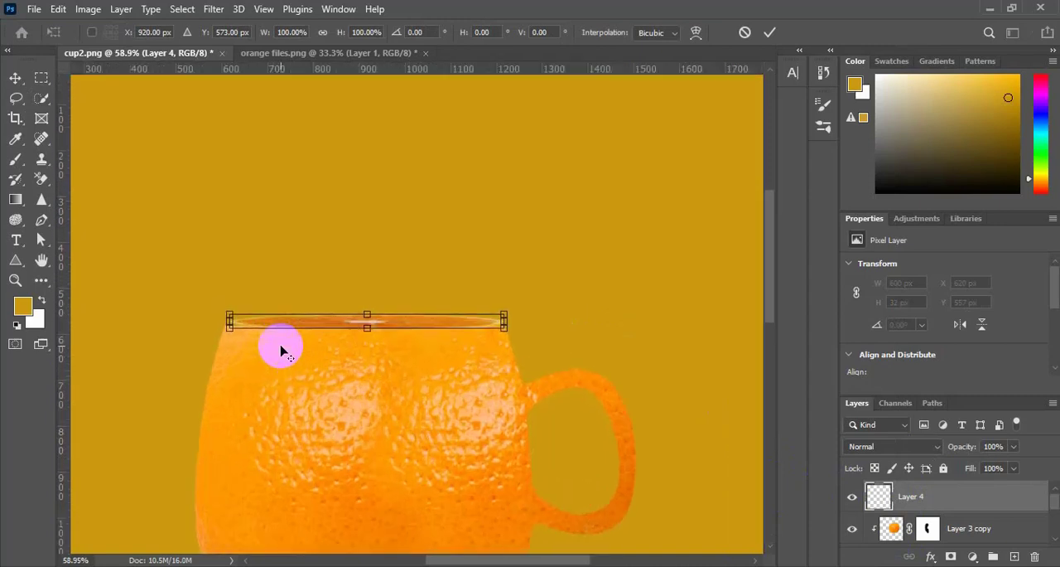
right_click(240, 318)
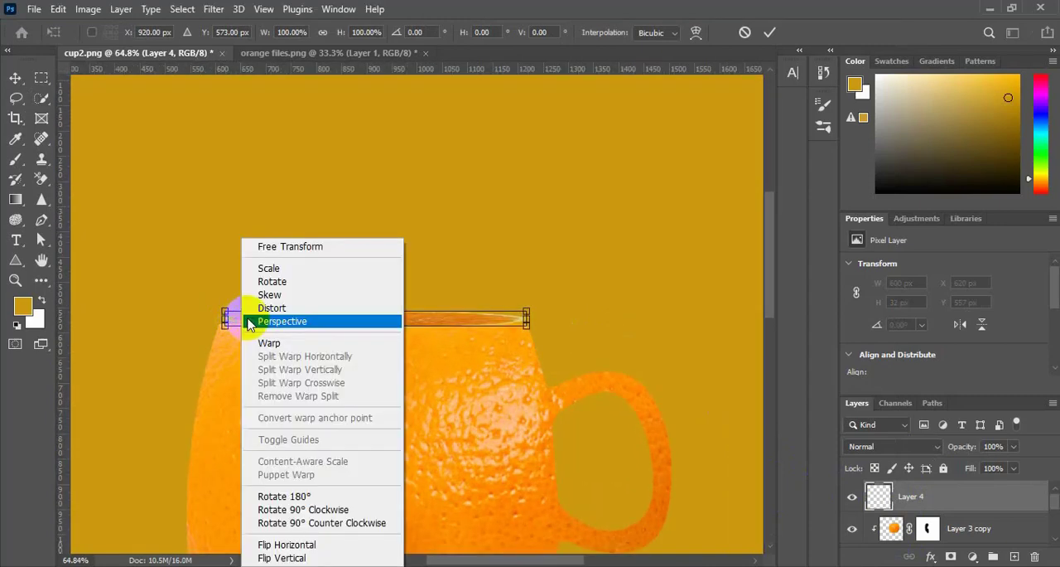
left_click(274, 342)
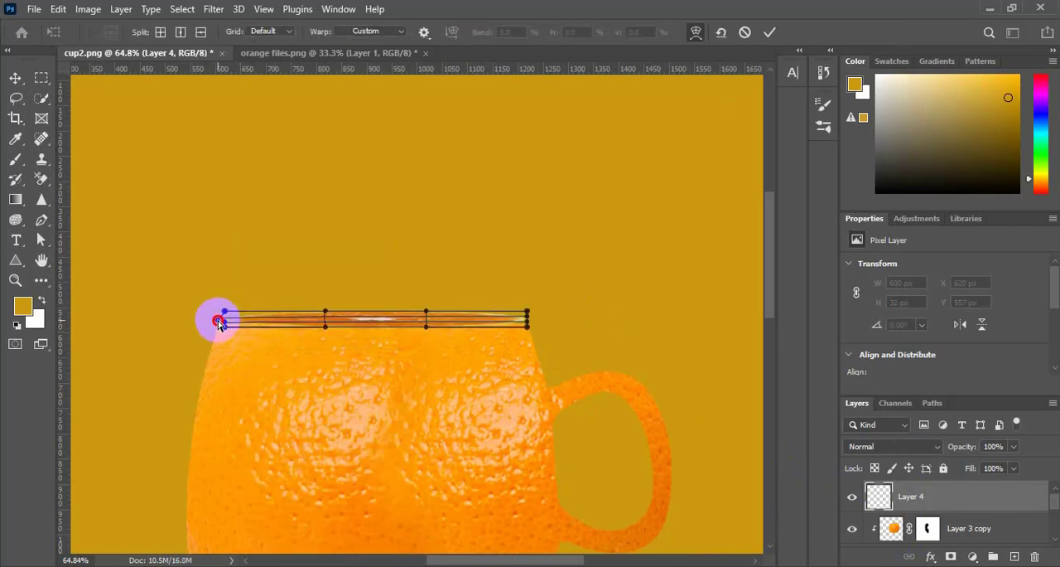
key("Return")
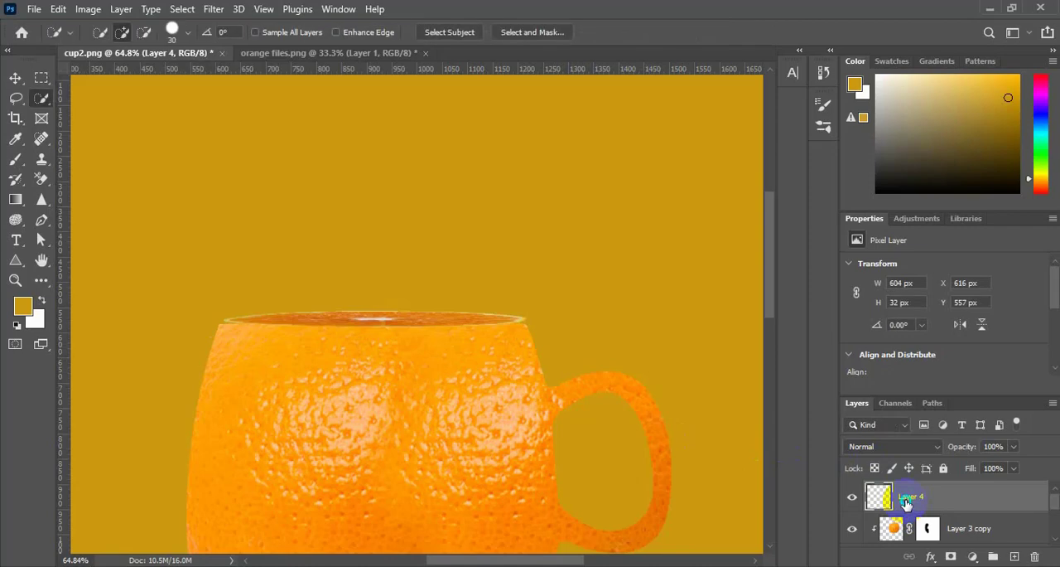
Clip the flattened slice layer to the cup shape and add a layer mask to it
right_click(905, 497)
left_click(775, 298)
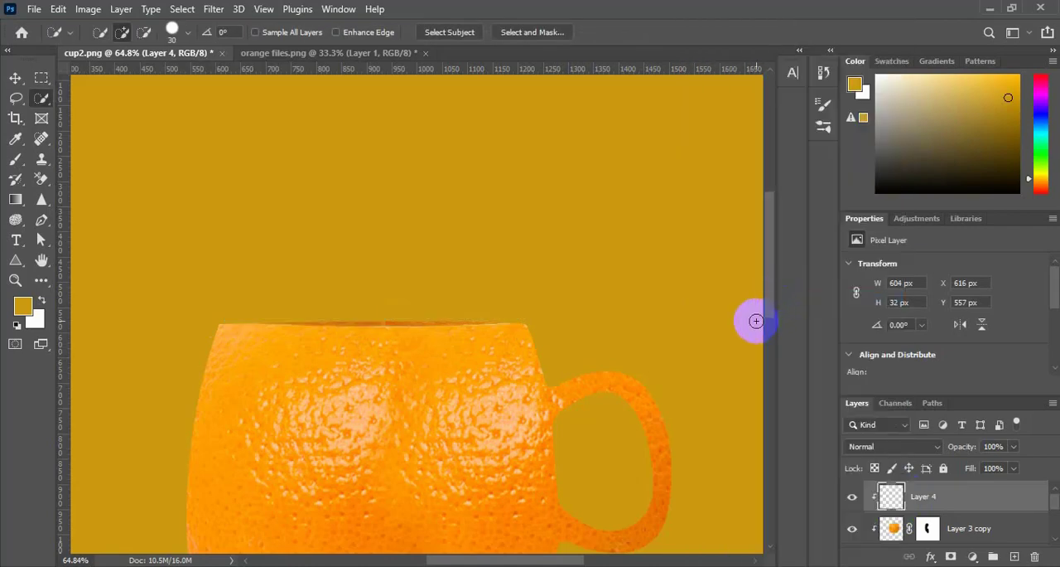
scroll(554, 413, "down", 3)
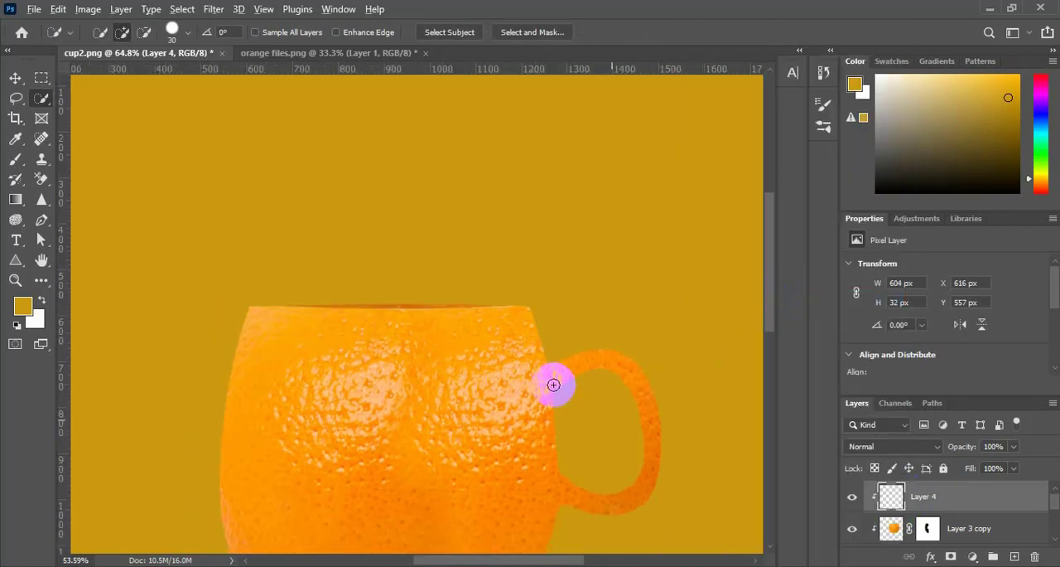
scroll(651, 437, "down", 2)
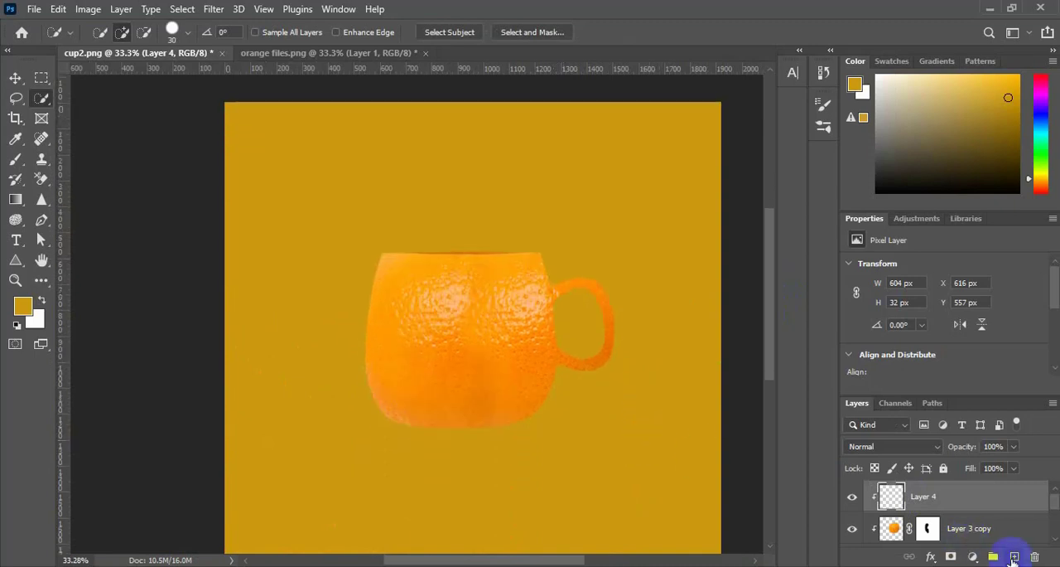
left_click(952, 556)
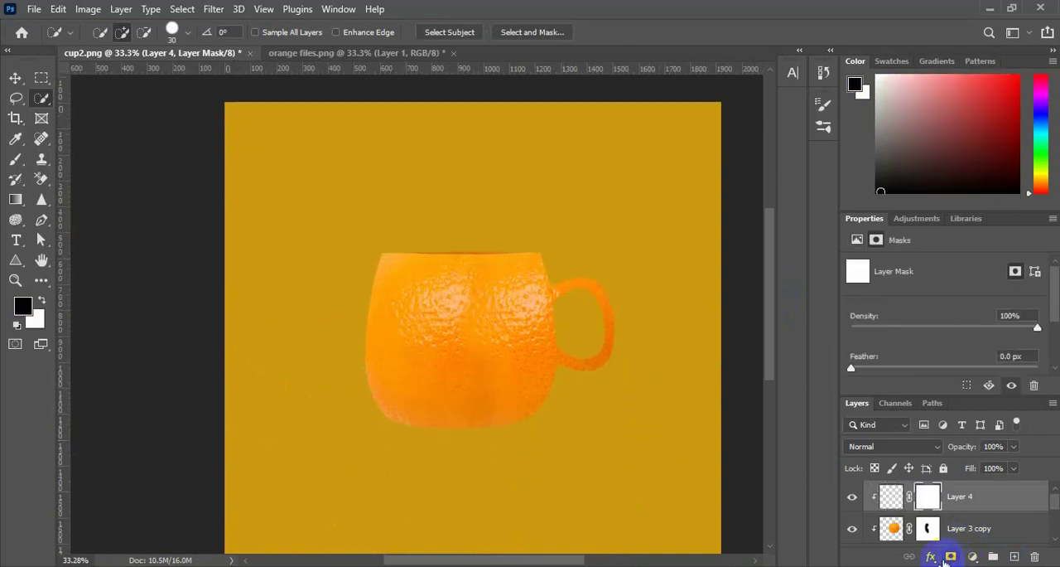
Brush black on the slice layer's mask to hide the slice remnants along the cup's upper edge
left_click(16, 161)
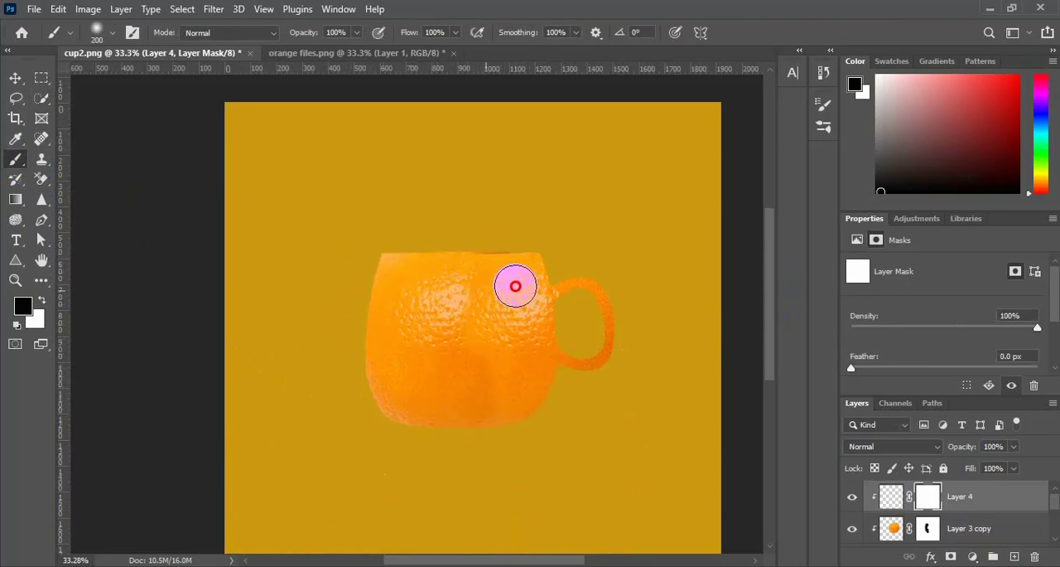
mouse_move(529, 274)
left_mouse_down()
mouse_move(467, 274)
mouse_move(586, 306)
mouse_move(519, 381)
mouse_move(428, 393)
left_mouse_up()
scroll(469, 386, "up", 3)
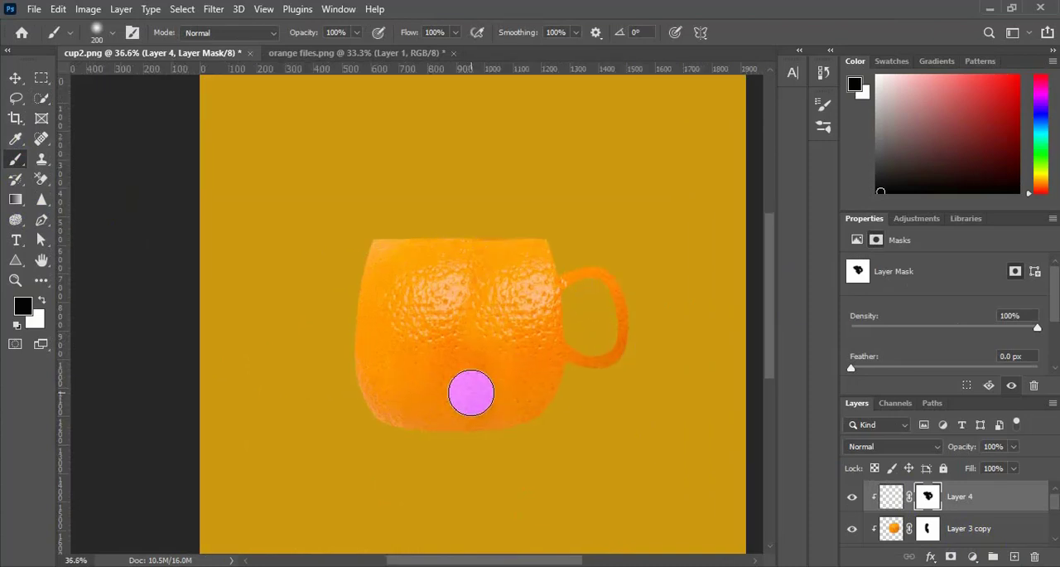
Draw a thin crescent of about 241 × 14 px on the cup's rim with the Pen tool and fill it white on a new layer
left_click(41, 219)
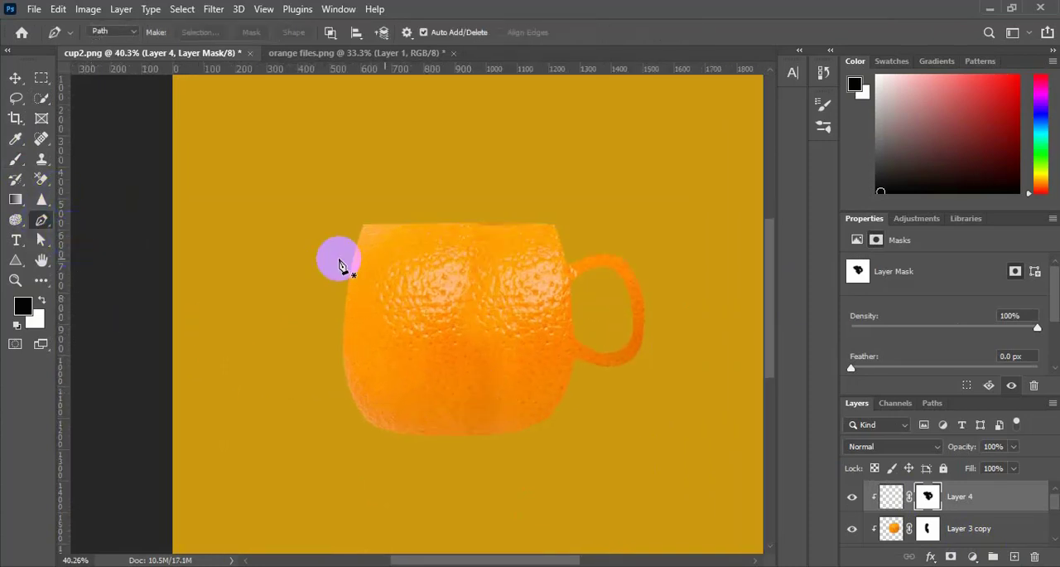
left_click(431, 226)
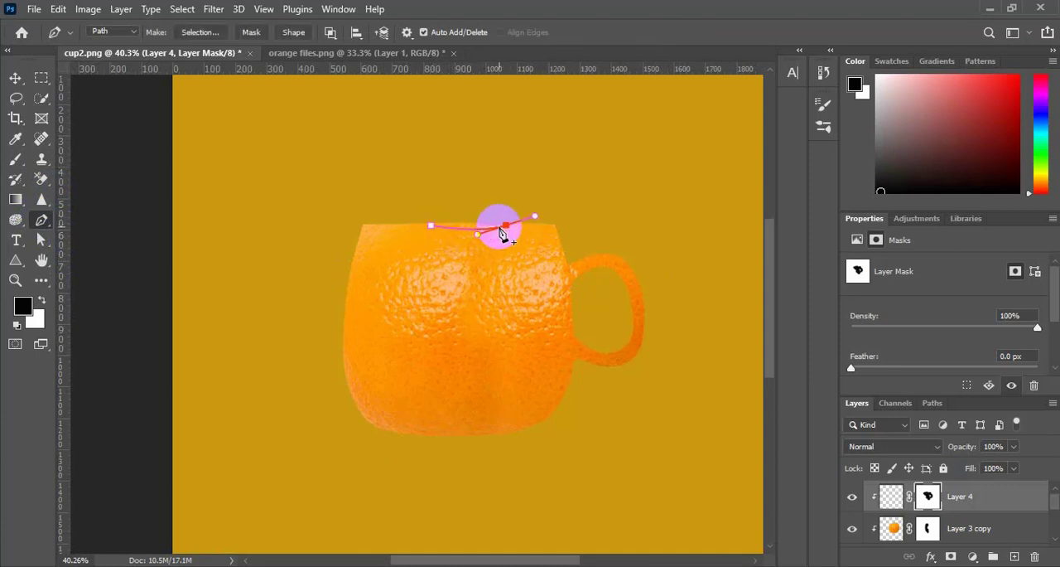
left_click_drag(508, 233, 475, 235)
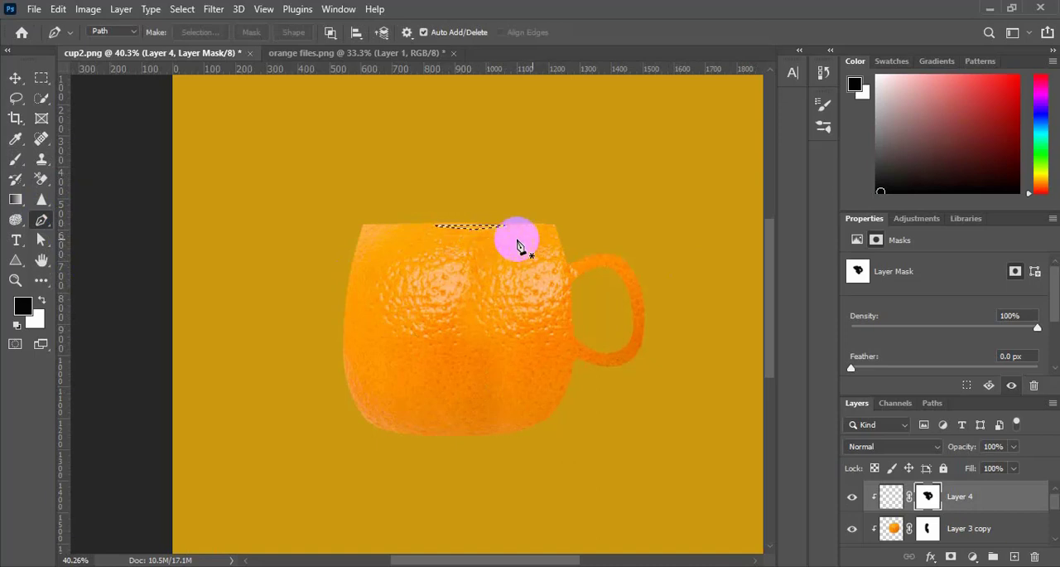
left_click(1015, 556)
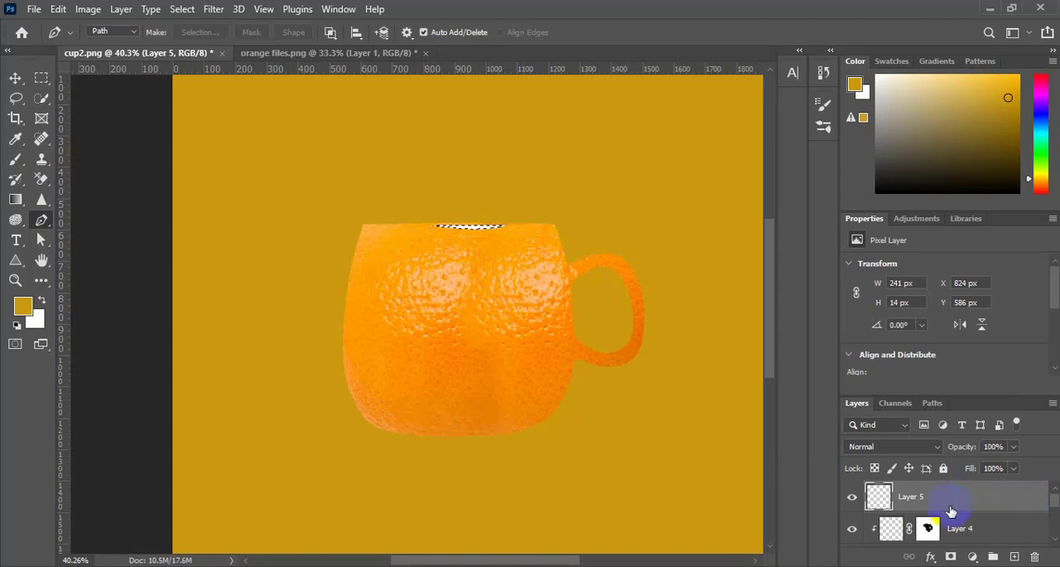
scroll(610, 274, "up", 1)
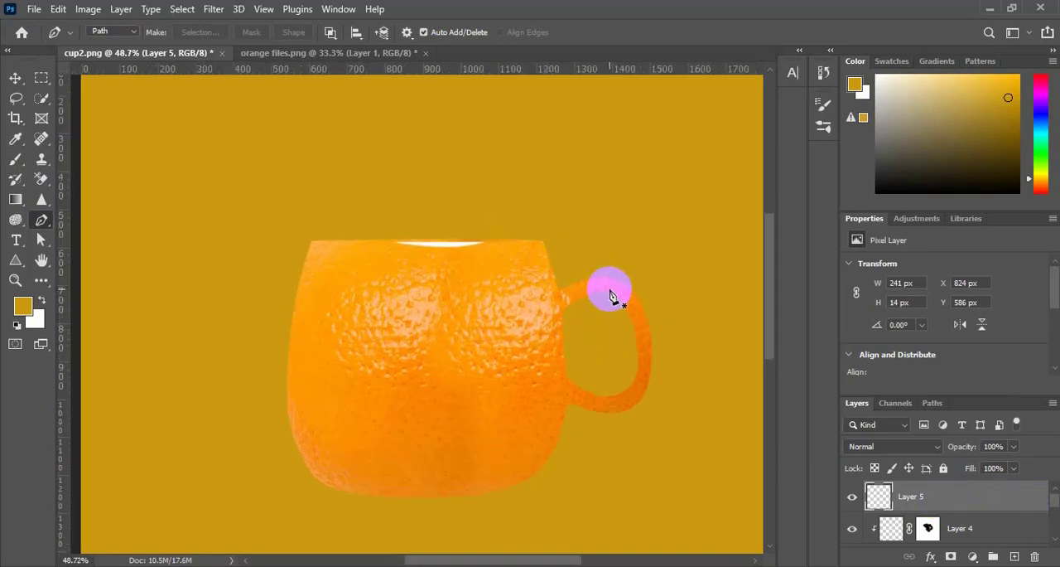
Draw a curved crescent of about 166 × 62 px on top of the cup's handle with the Pen tool and fill it white
left_click(567, 298)
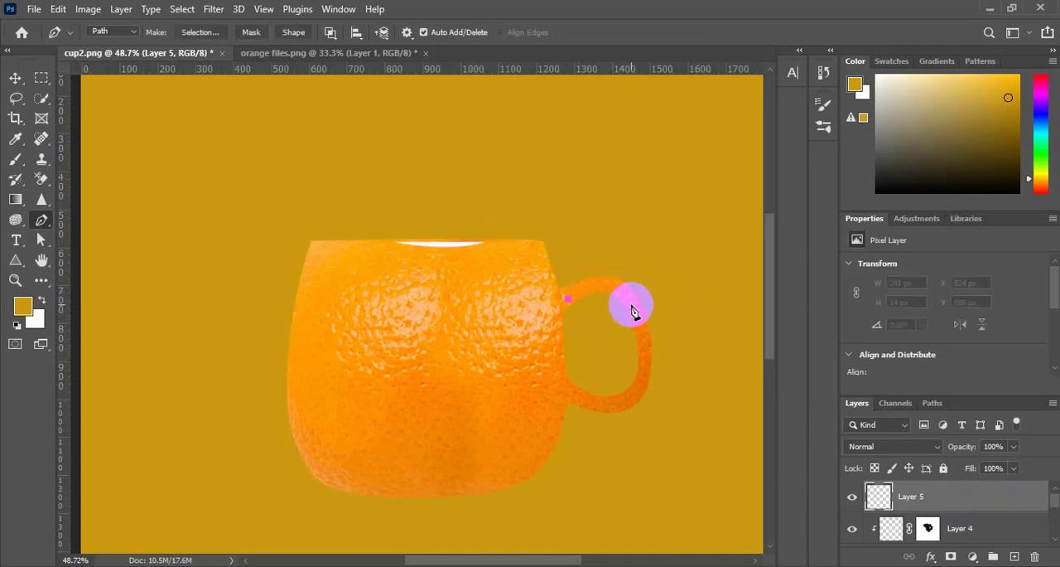
left_click_drag(631, 316, 657, 353)
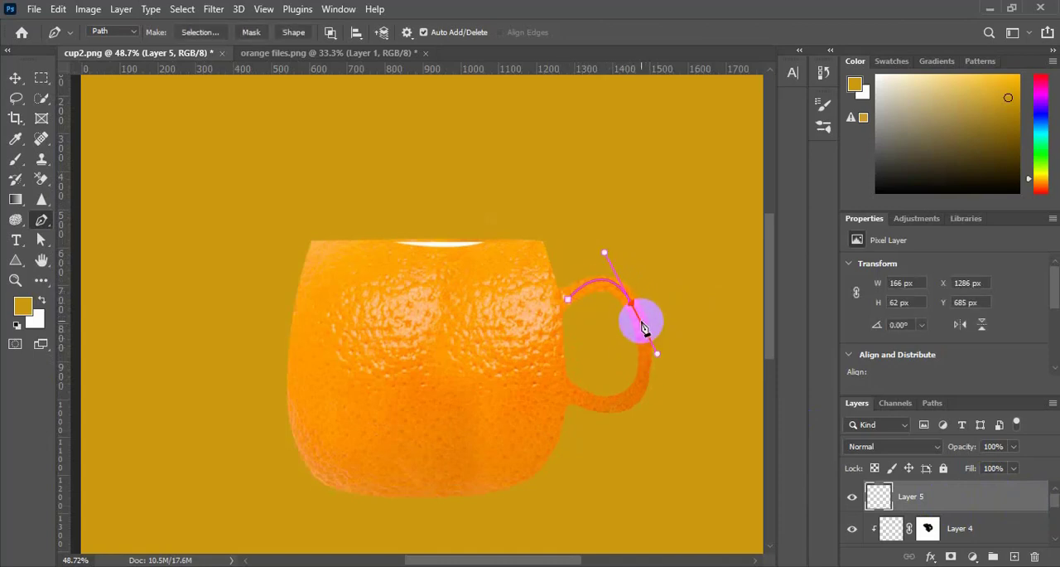
left_click(569, 299)
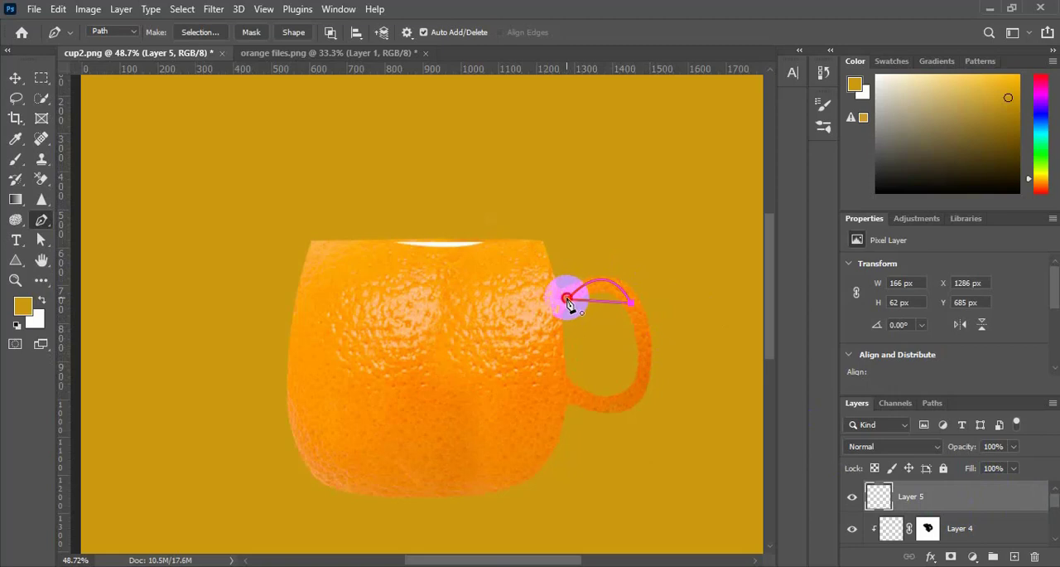
left_click_drag(567, 303, 530, 330)
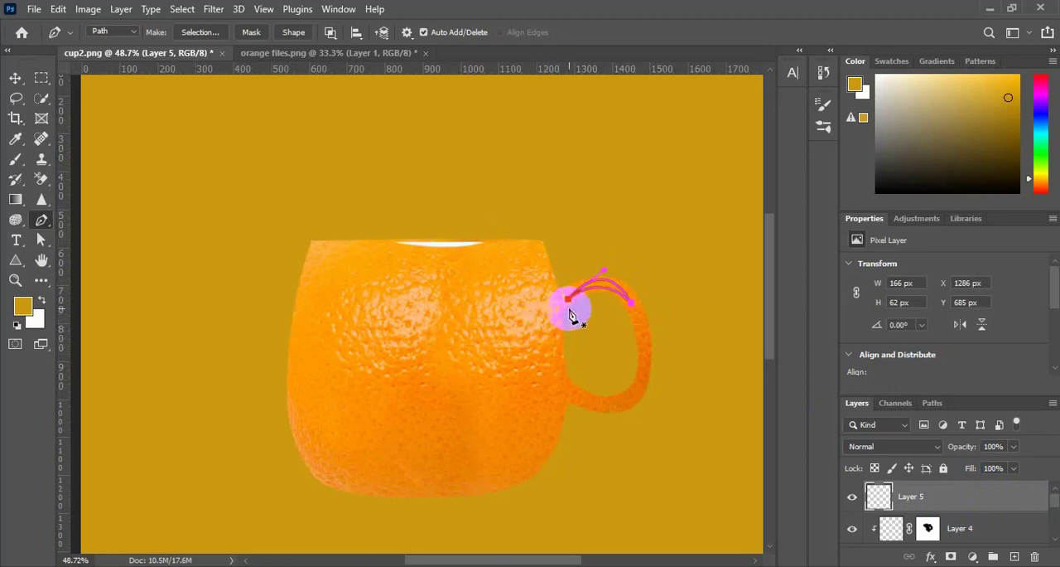
key("ctrl+Return")
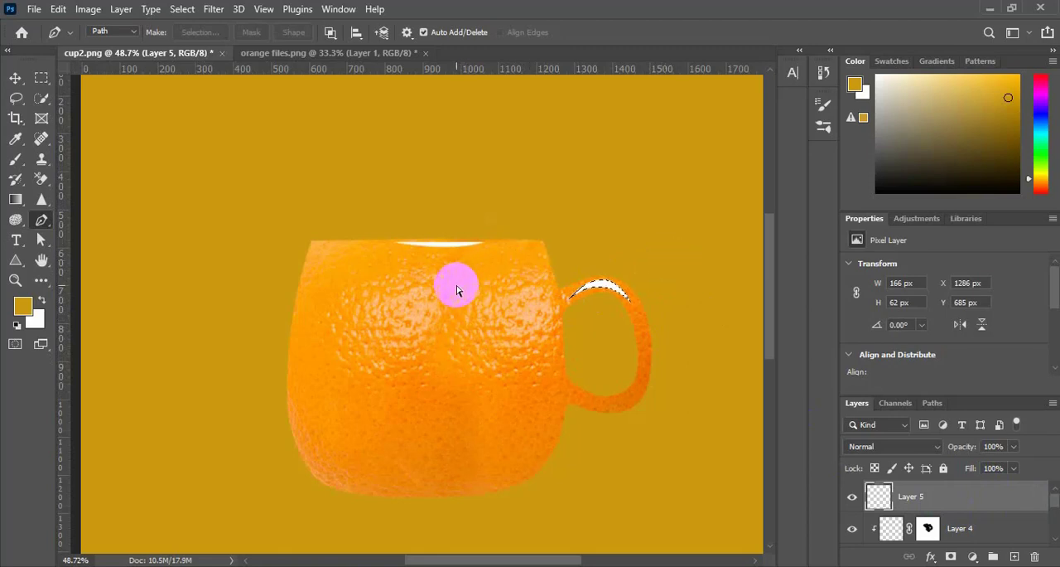
key("ctrl+d")
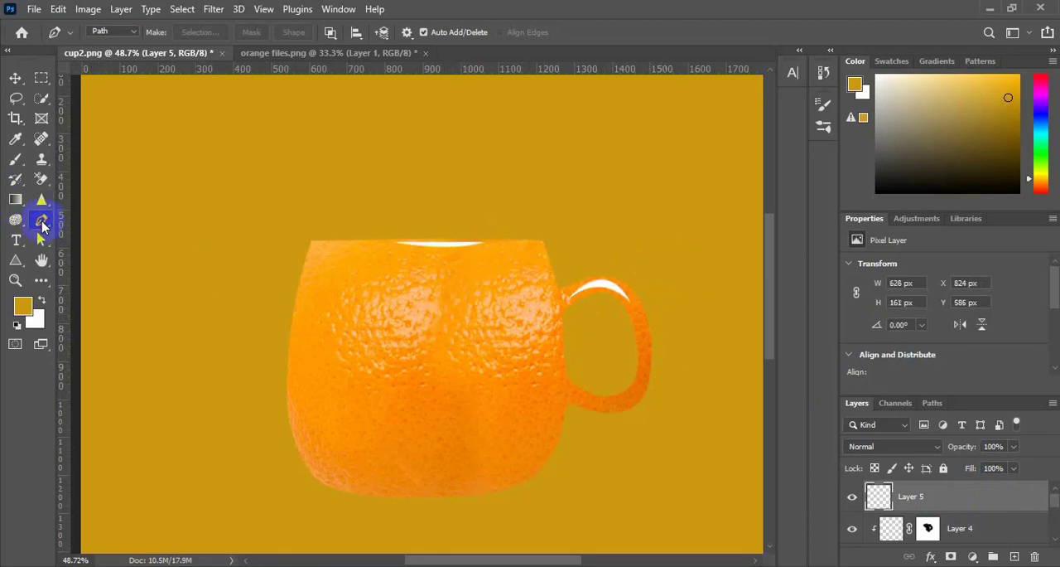
Draw a narrow crescent of about 48 × 162 px along the cup's upper left edge with the Pen tool and fill it white
left_click(297, 305)
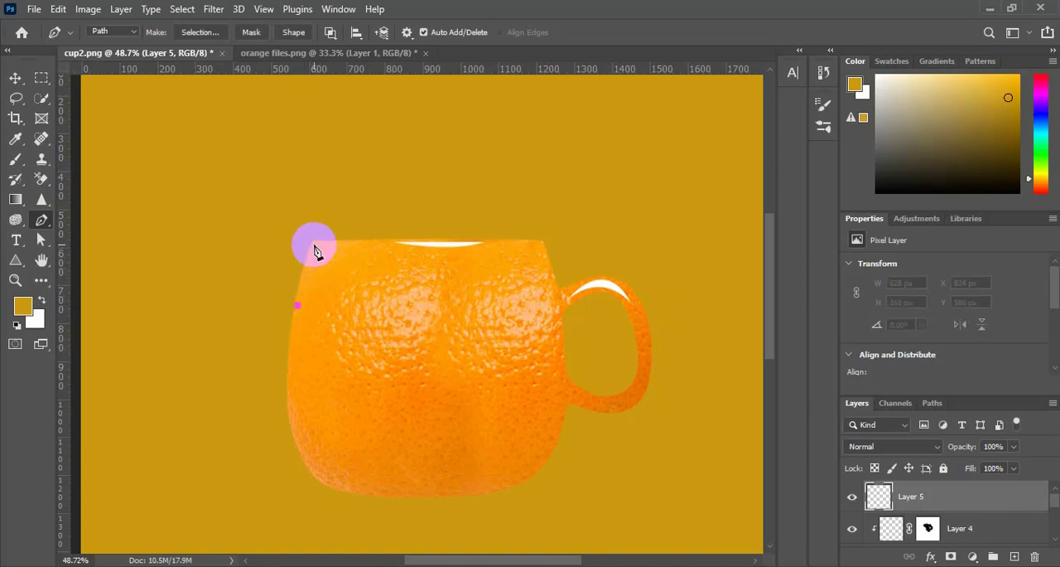
left_click(310, 239)
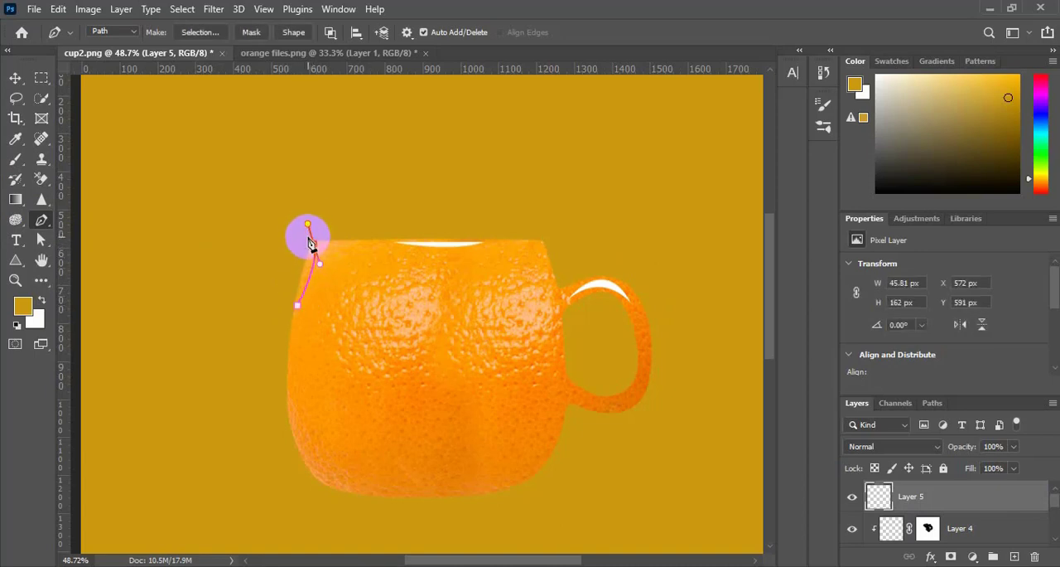
left_click(298, 306)
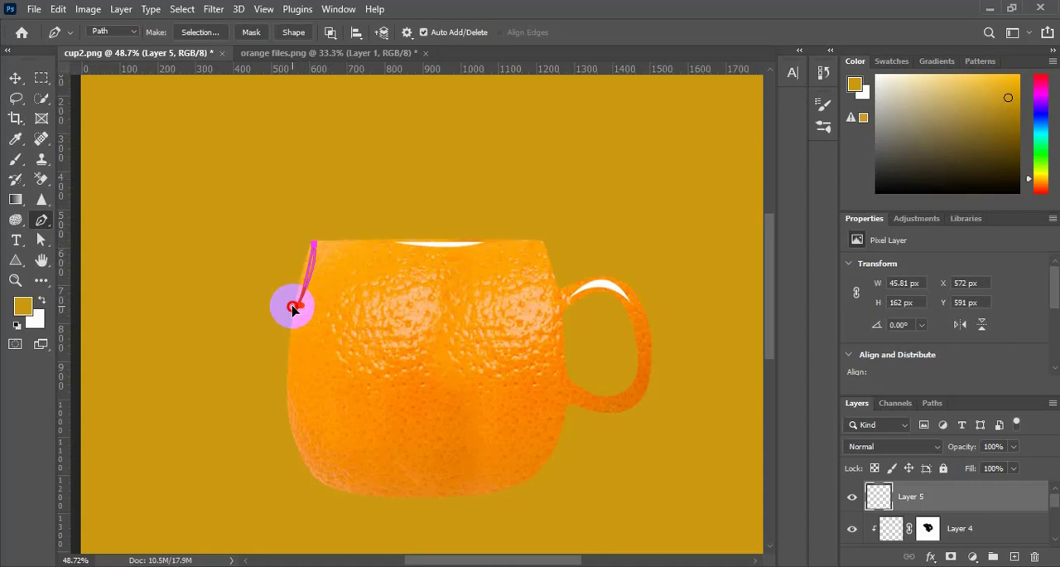
left_click_drag(292, 309, 303, 313)
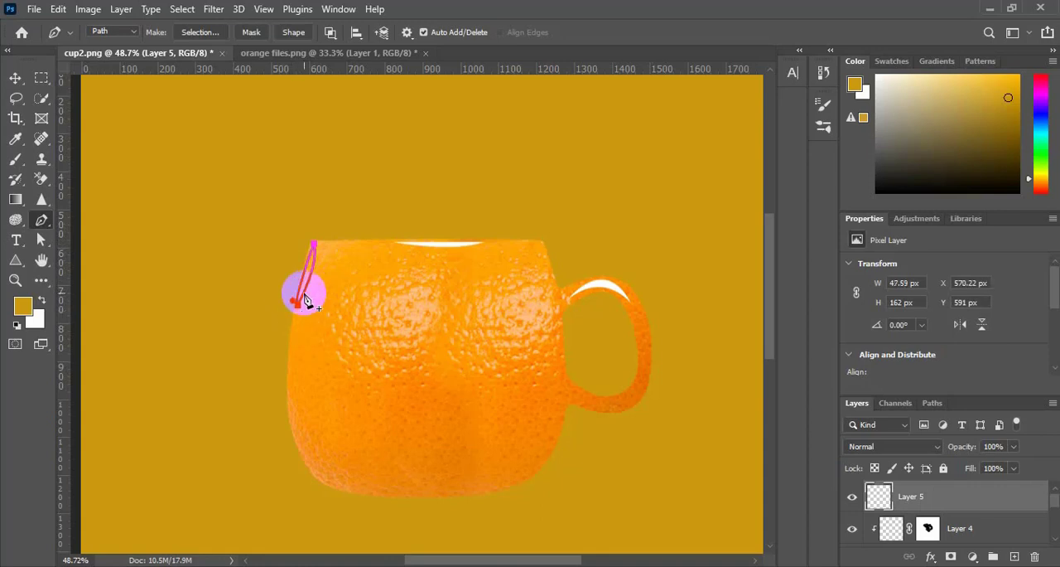
key("ctrl+Return")
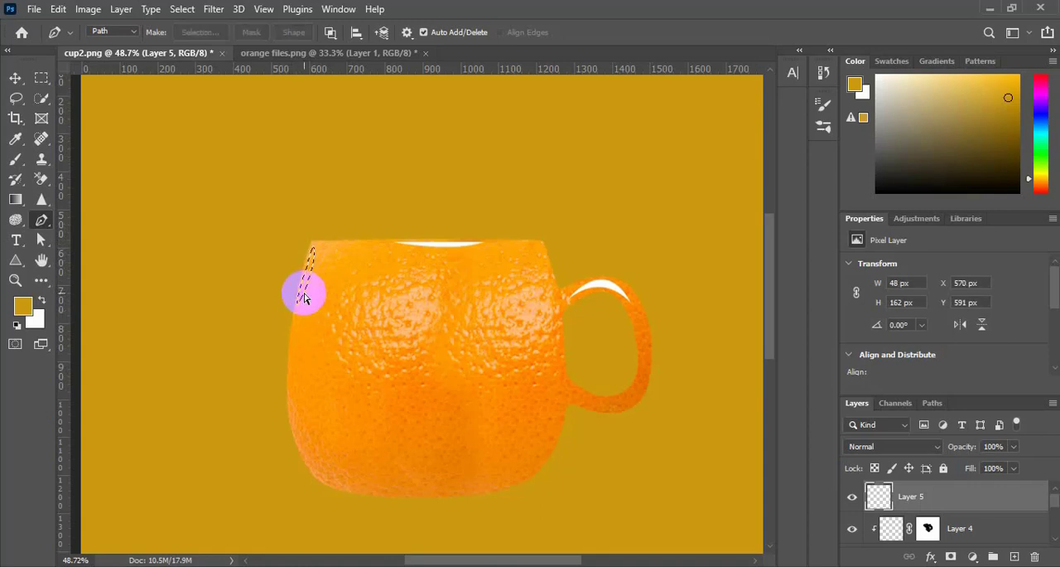
left_click(16, 76)
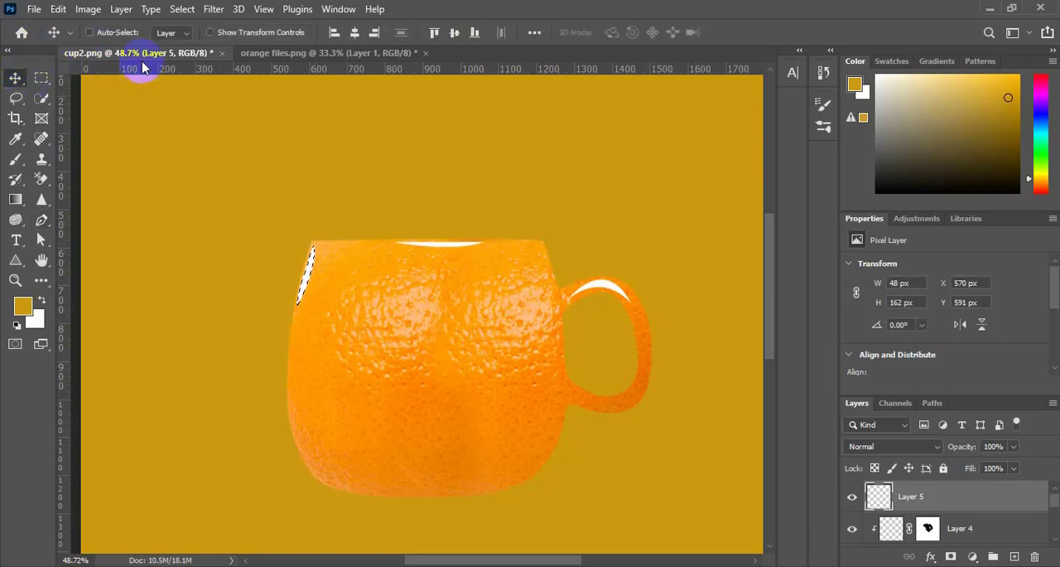
key("ctrl+d")
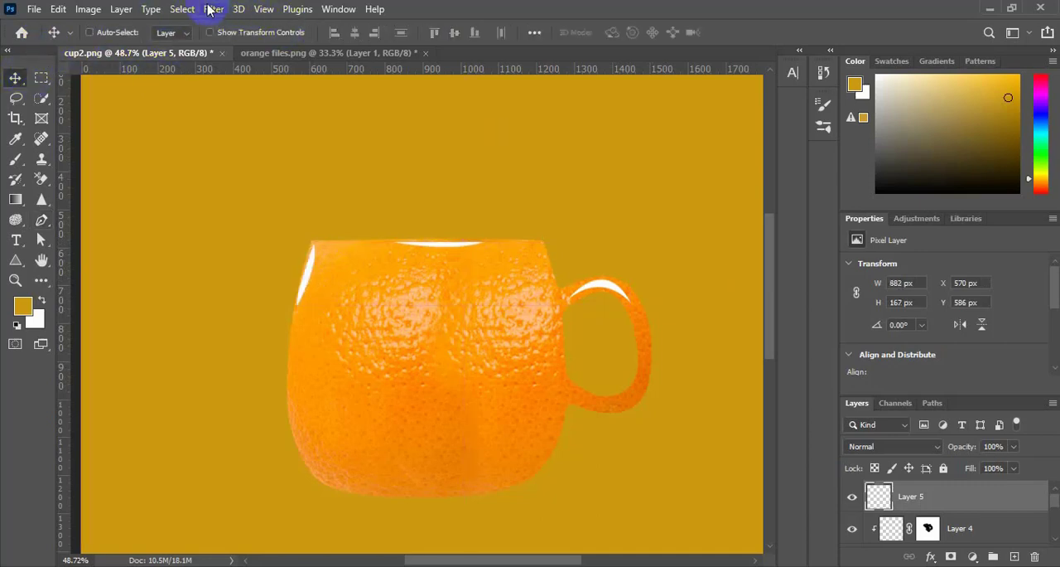
Soften the white highlights with a Gaussian Blur of 8.2 pixels radius
left_click(209, 9)
mouse_move(265, 223)
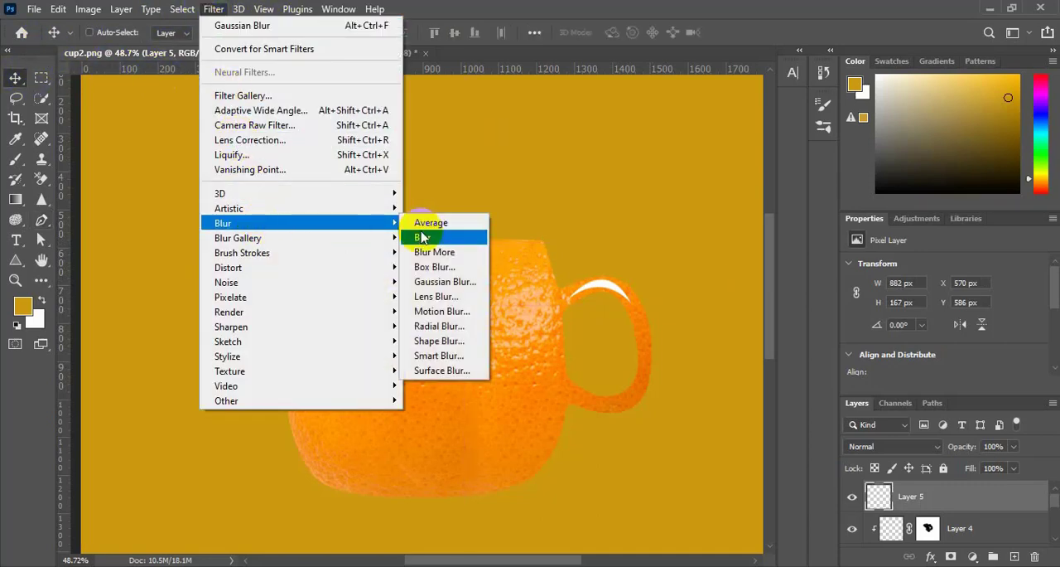
left_click(445, 282)
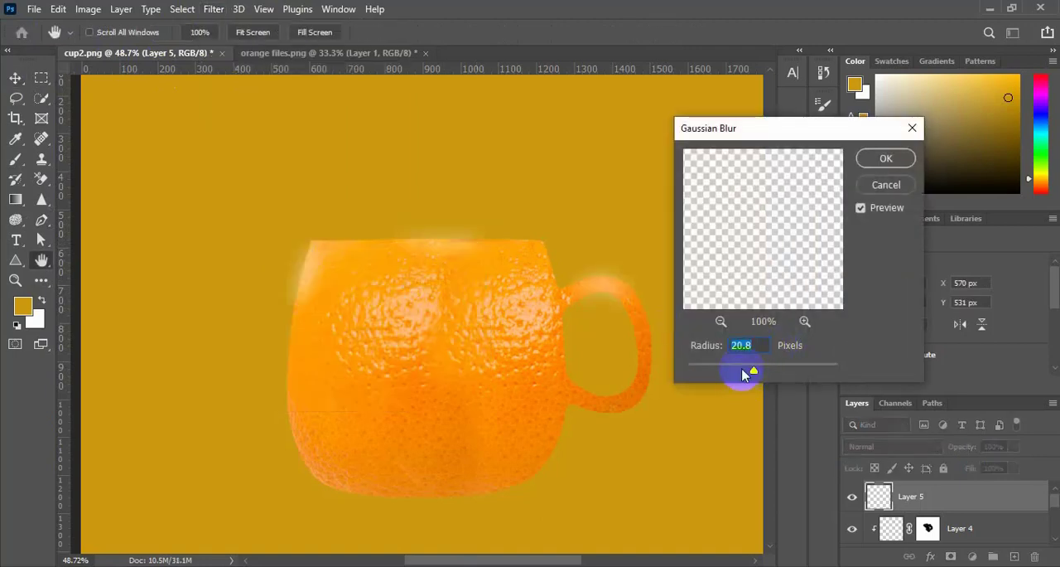
left_click_drag(754, 375, 732, 374)
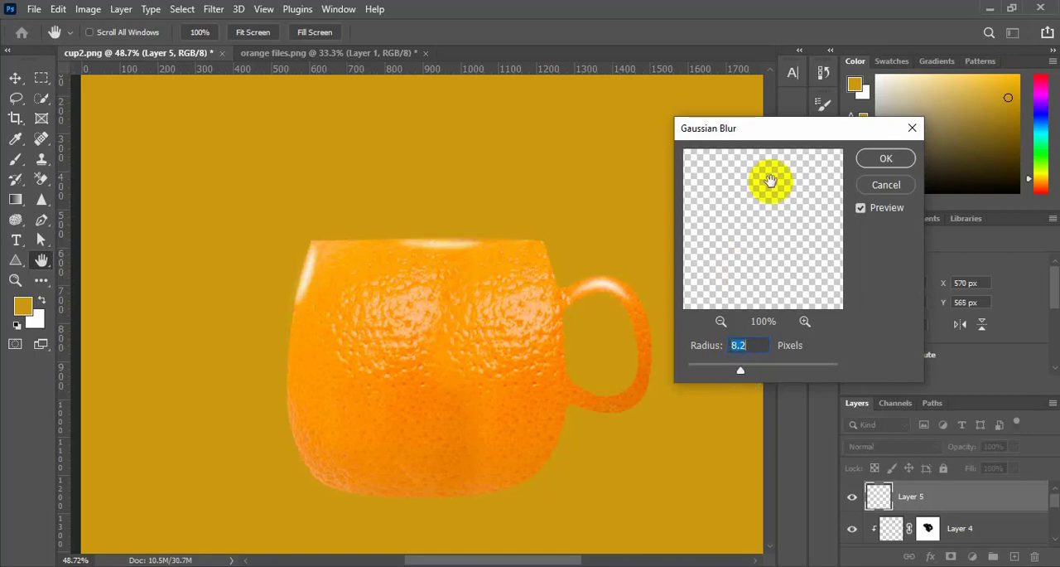
left_click(885, 159)
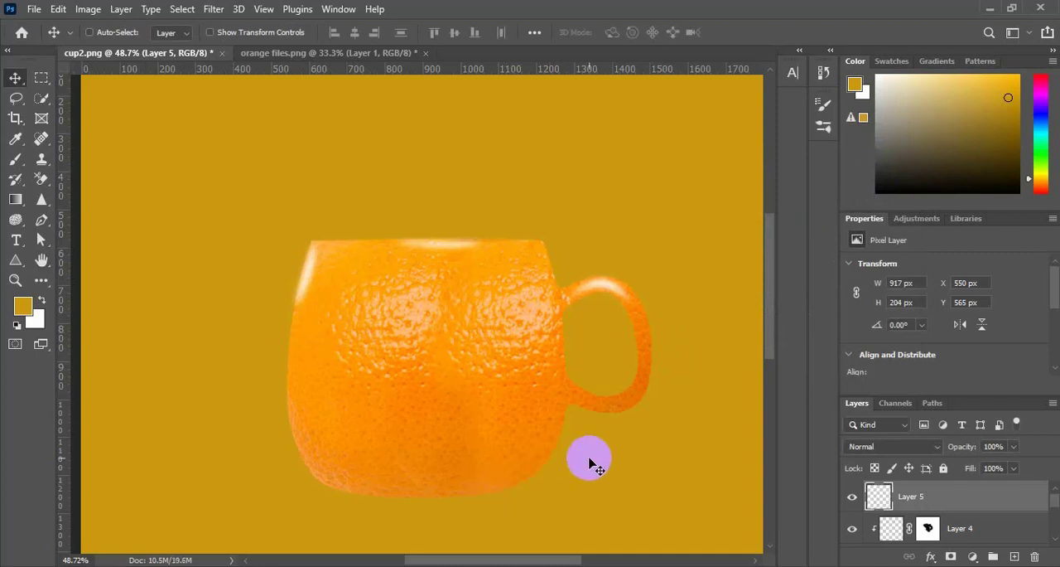
Add a Levels adjustment layer above the highlights with input black at 39 and input white at 237
scroll(589, 464, "down", 3)
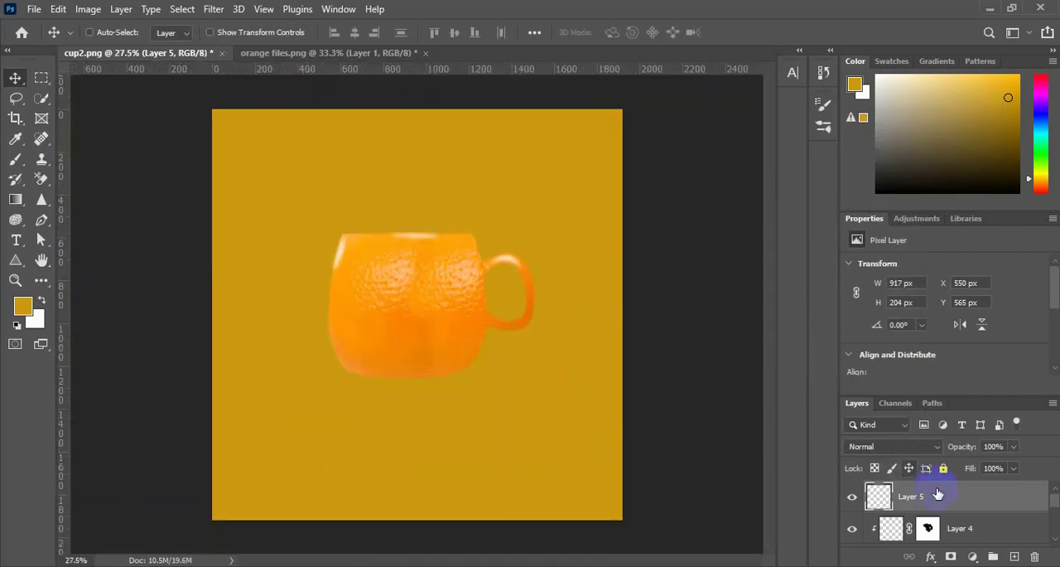
left_click(973, 557)
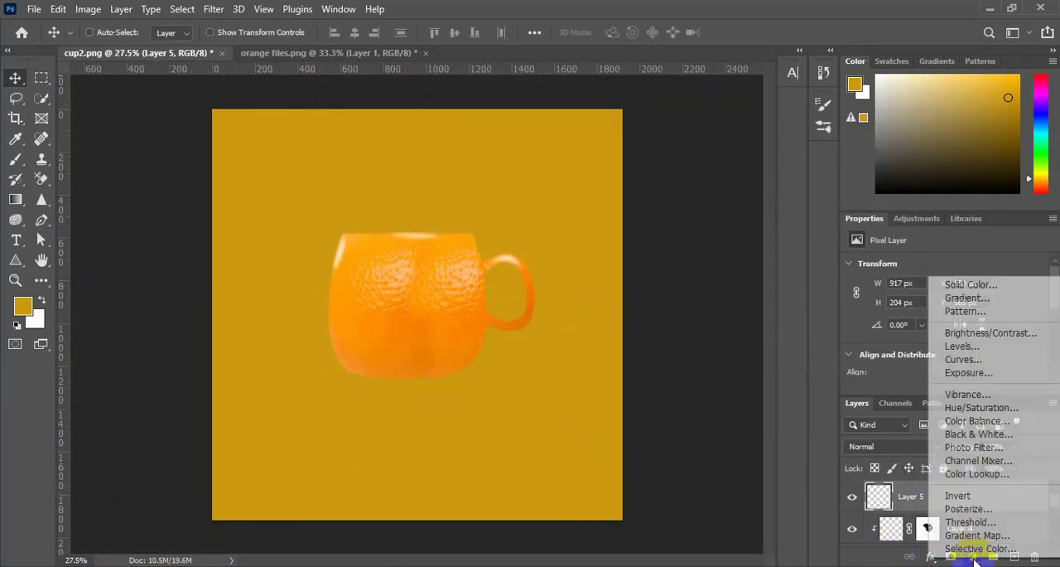
left_click(982, 347)
scroll(895, 377, "down", 1)
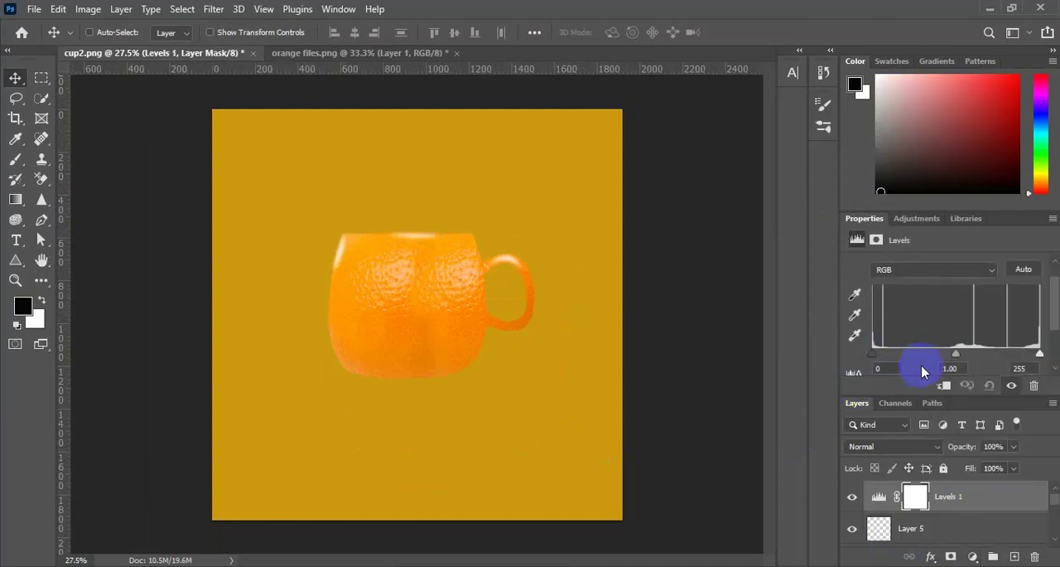
left_click_drag(885, 358, 895, 358)
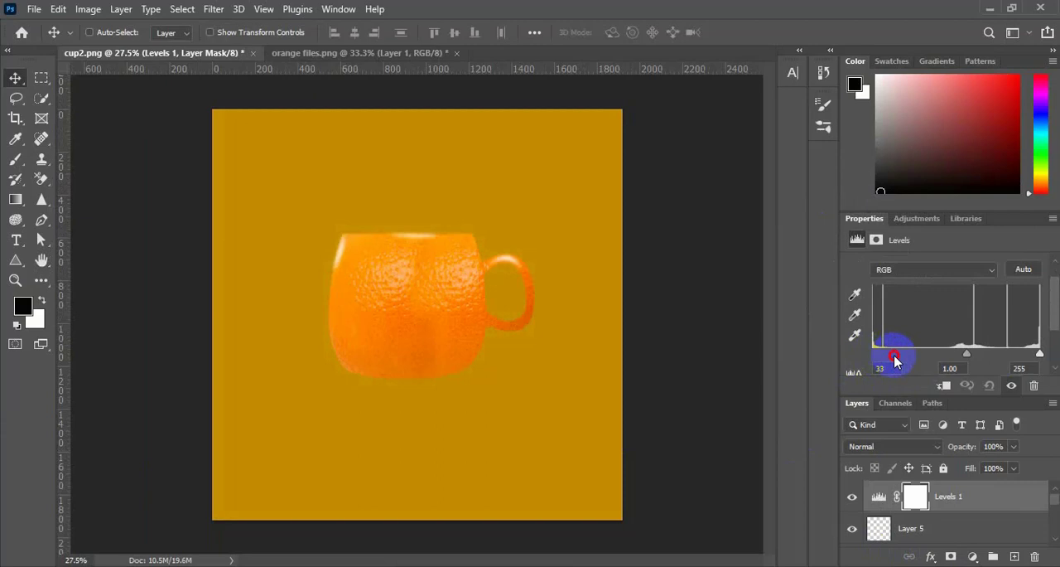
left_click_drag(1039, 354, 1024, 357)
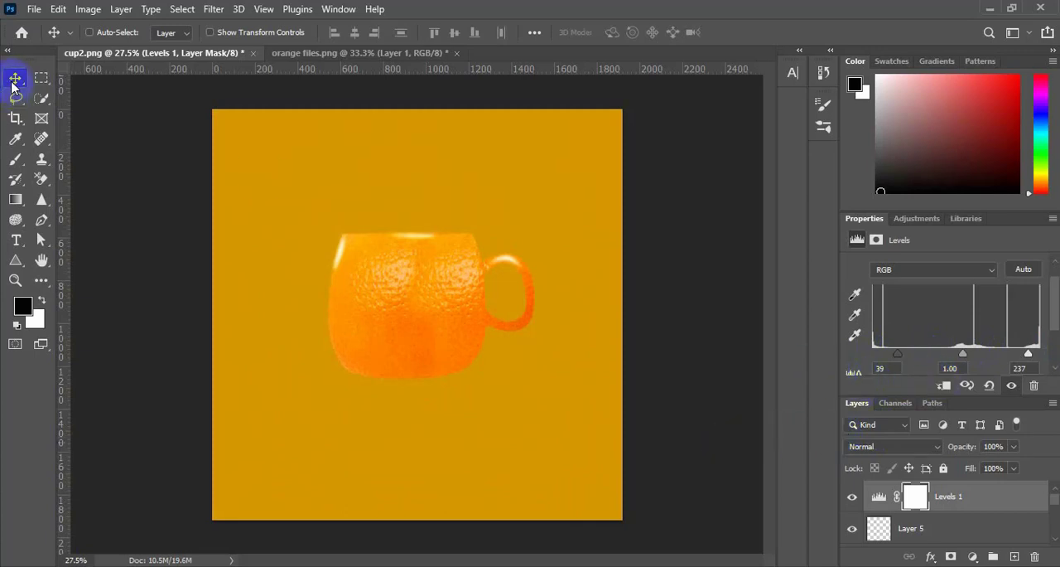
Flatten the Soft Round brush tip into a thin horizontal ellipse and set its size to 600 px
left_click(15, 263)
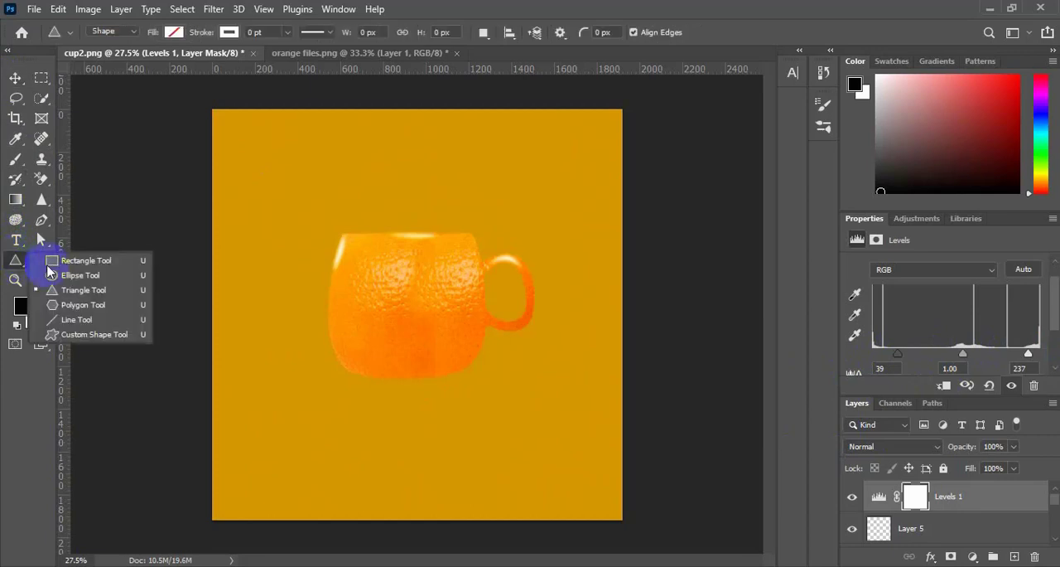
left_click(15, 159)
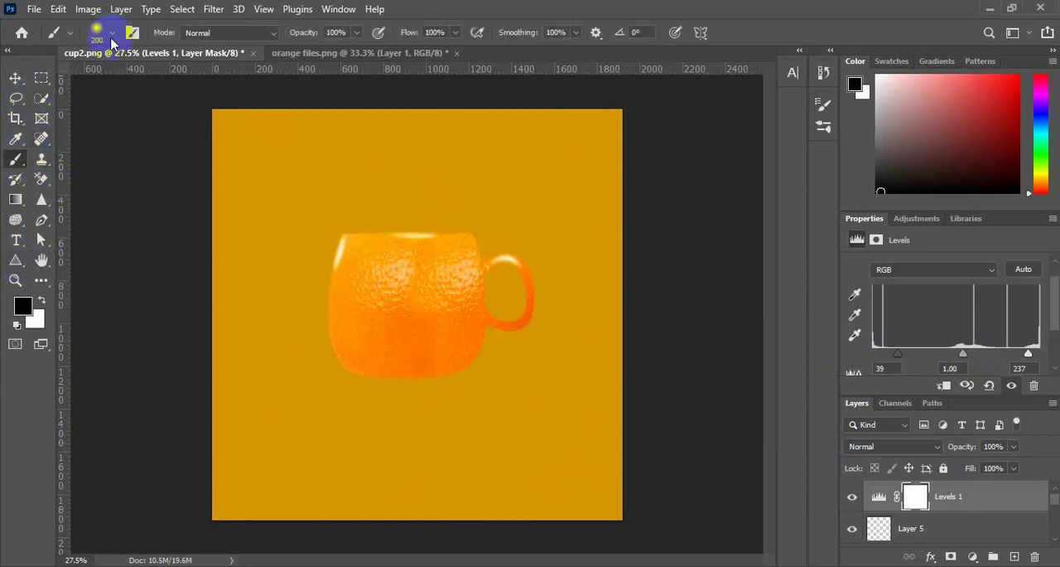
left_click(112, 33)
left_click_drag(47, 75, 50, 87)
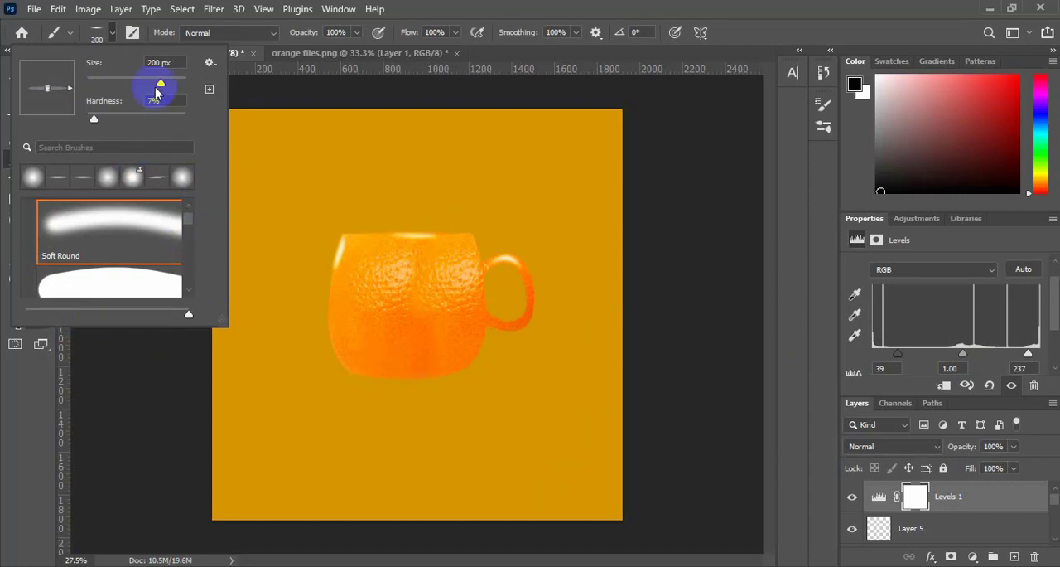
left_click(109, 407)
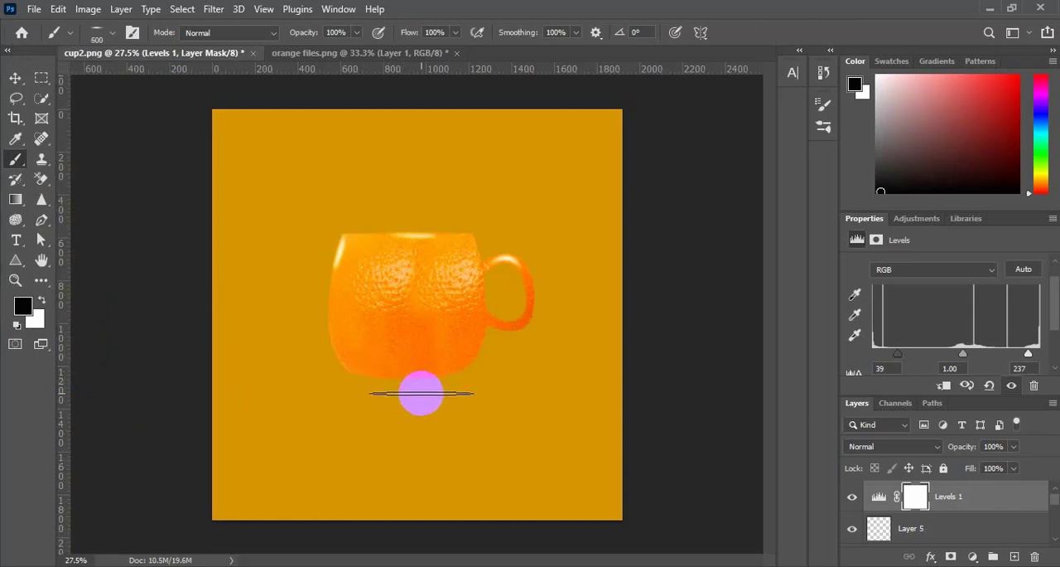
scroll(407, 381, "up", 3)
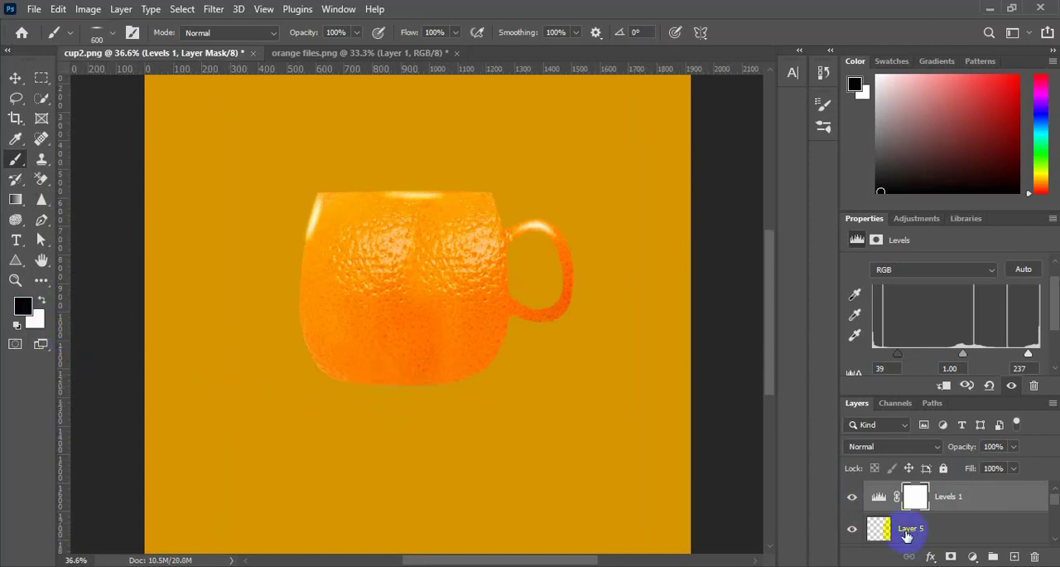
left_click(912, 497)
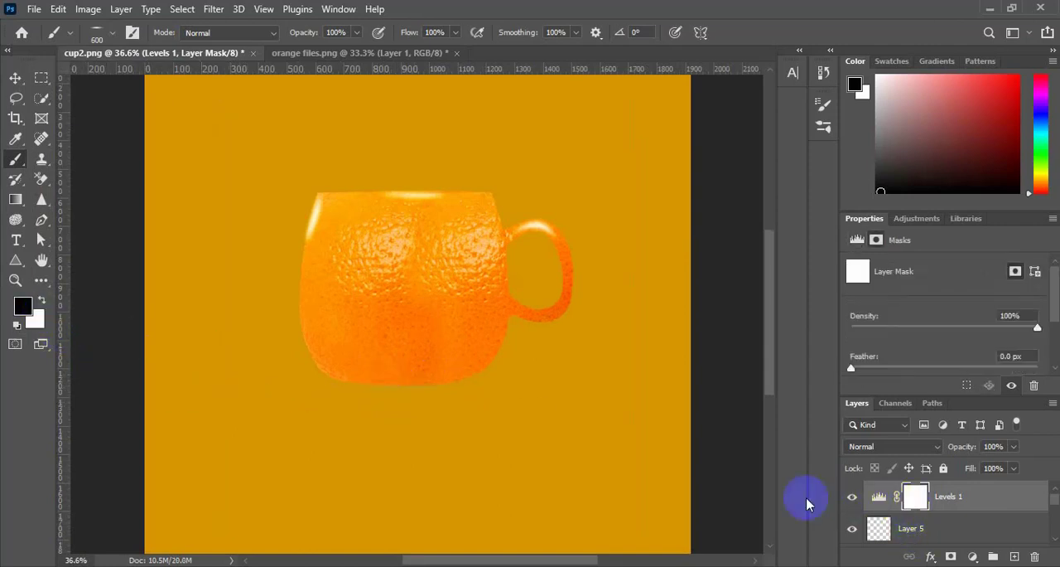
left_click(43, 301)
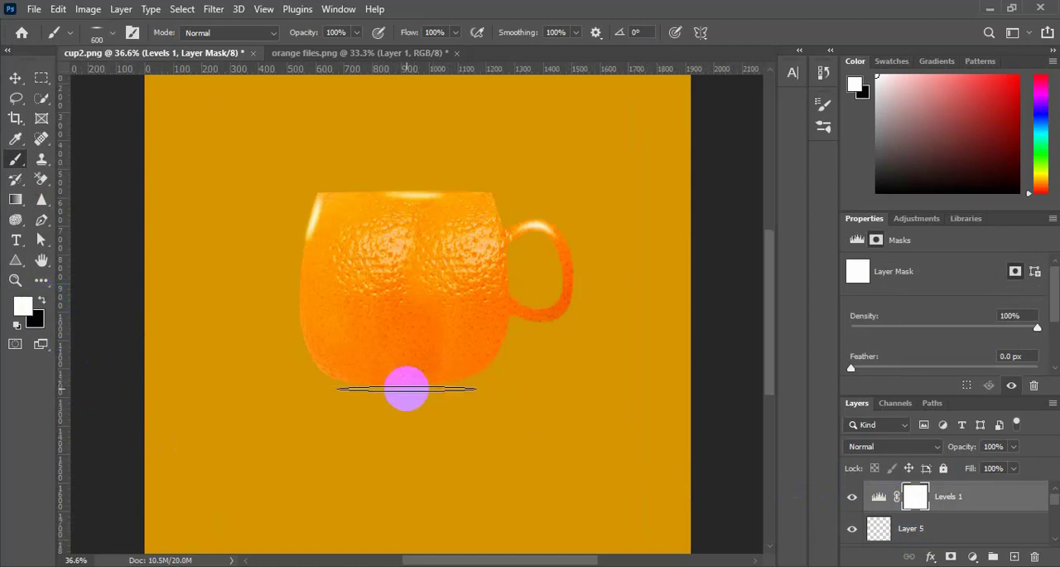
left_click(45, 303)
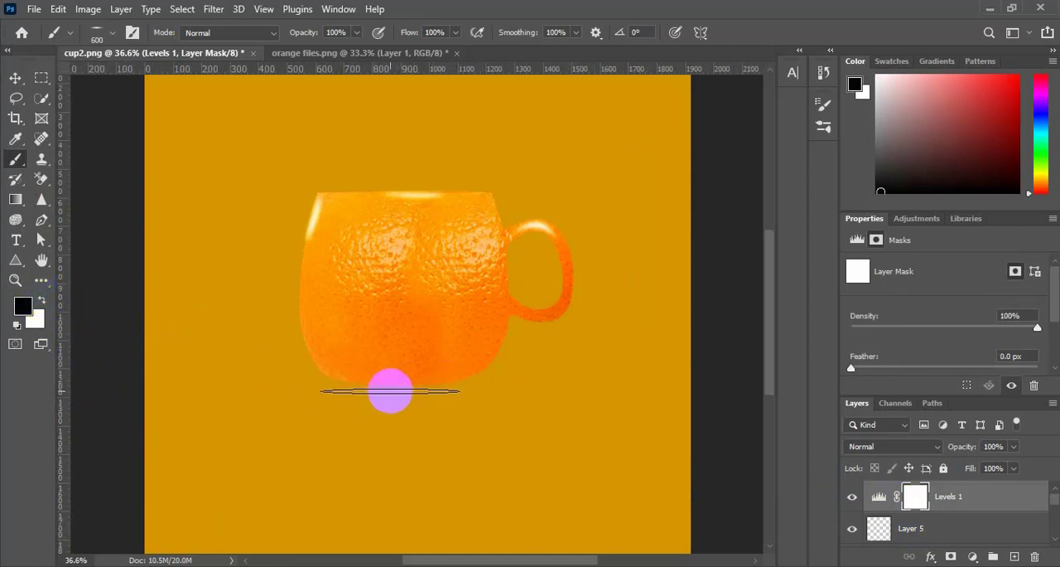
Paint flattened golden-yellow brush strokes spanning about 1014 × 50 px along the cup's base on a new layer
left_click(1015, 555)
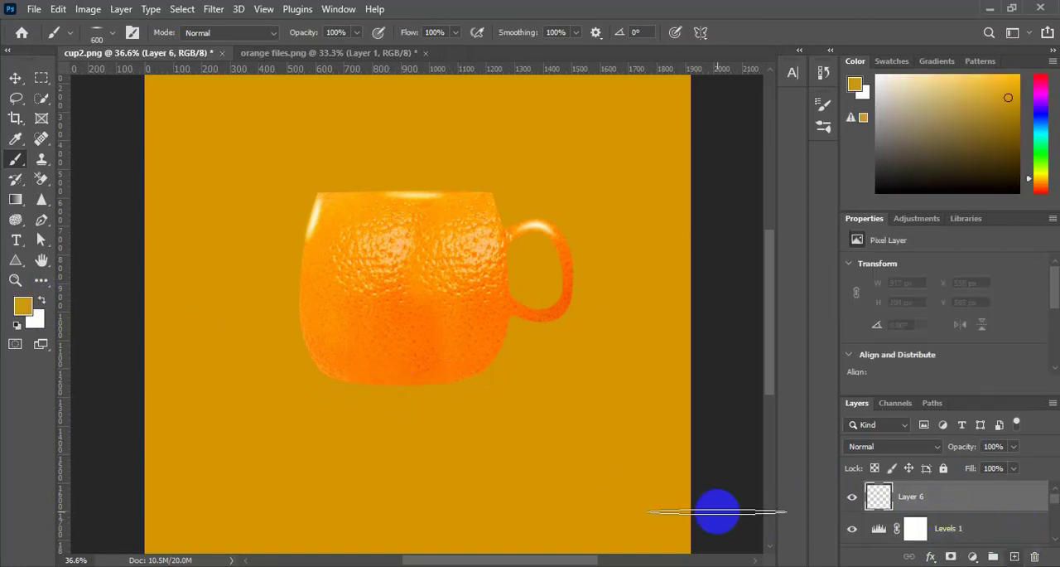
left_click(391, 389)
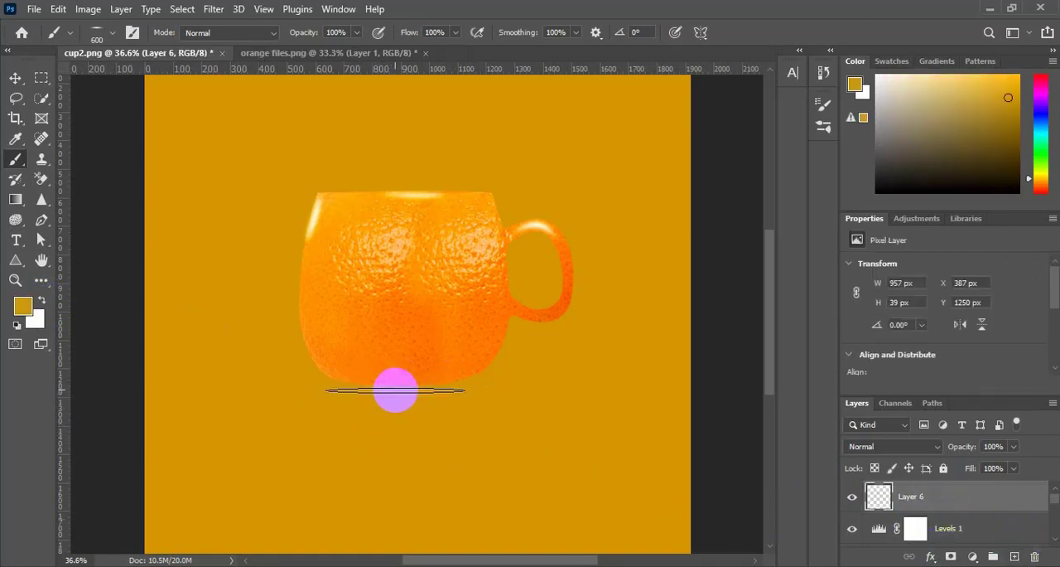
left_click_drag(406, 385, 367, 390)
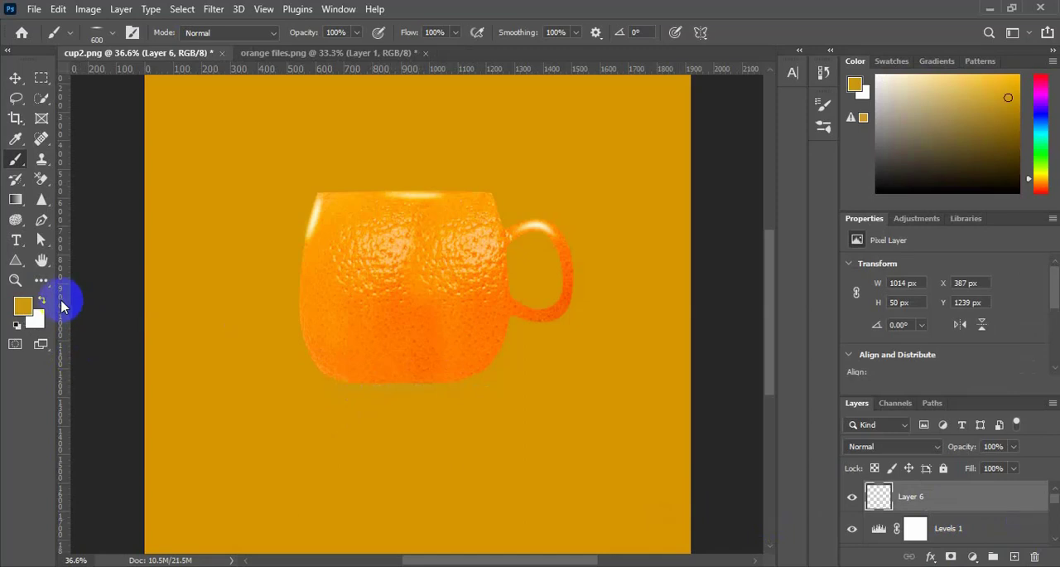
Set the foreground colour to black for the brush
left_click(23, 305)
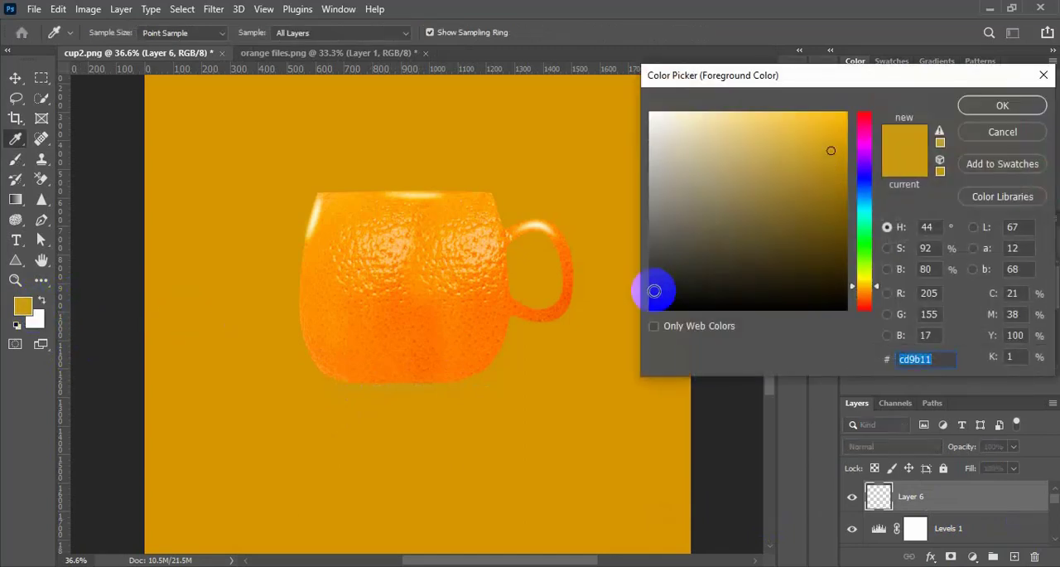
left_click_drag(654, 291, 645, 314)
left_click(982, 106)
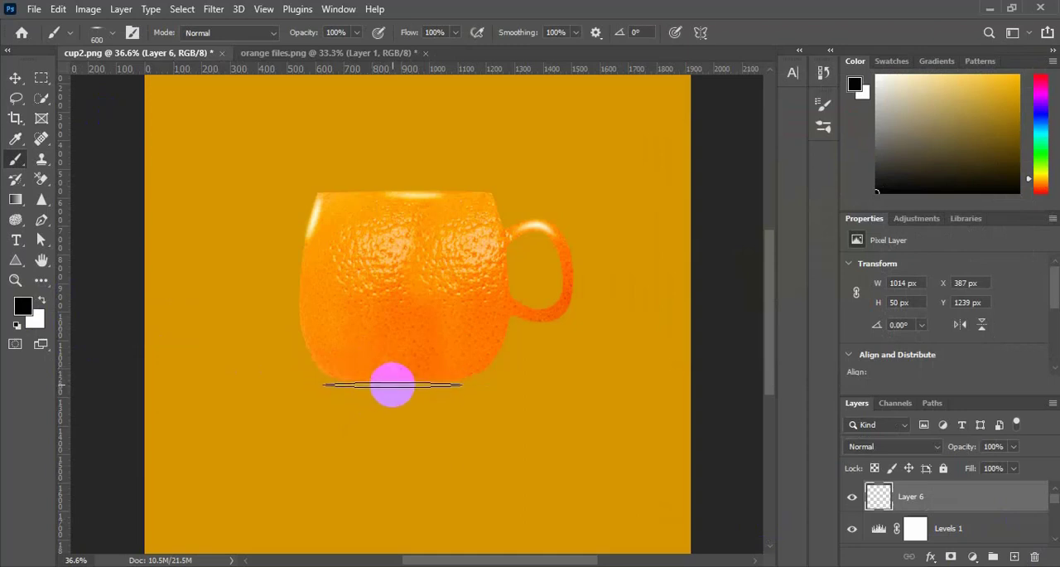
Paint a soft, thin black shadow directly beneath the cup's base with the flattened 600 px brush
left_click(393, 385)
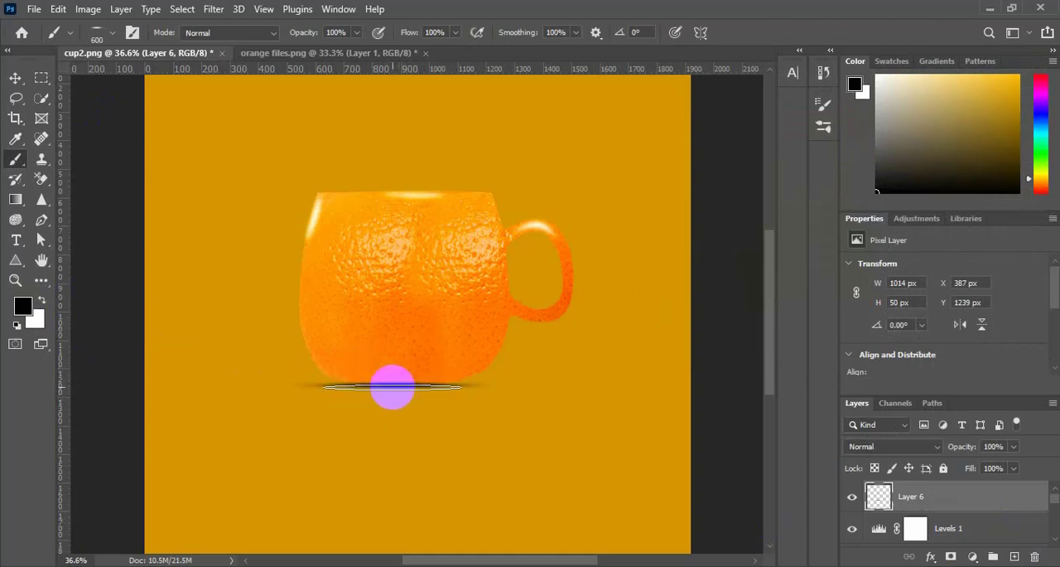
left_click(389, 388)
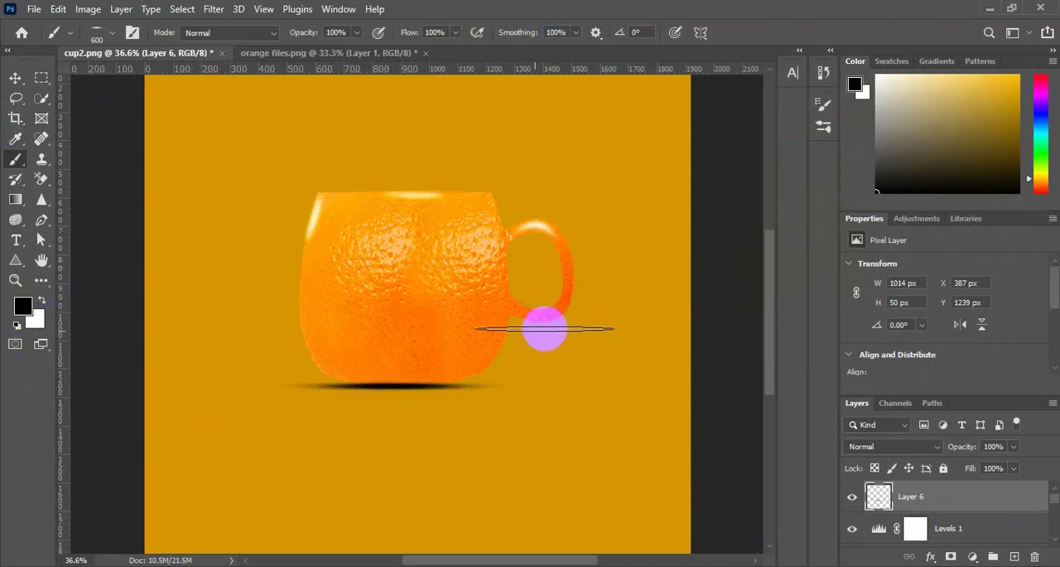
scroll(474, 325, "right", 2)
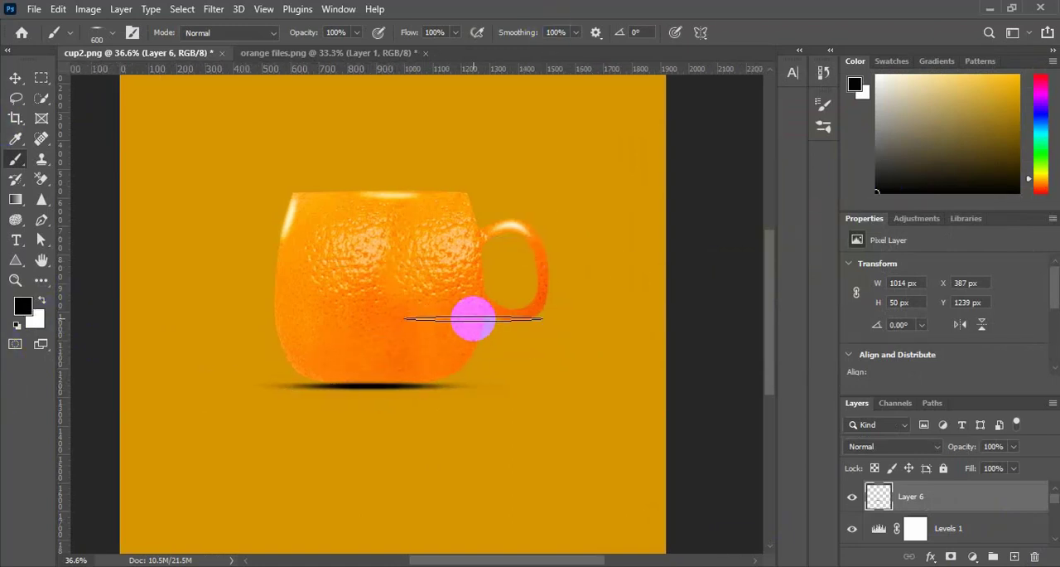
scroll(474, 319, "down", 2)
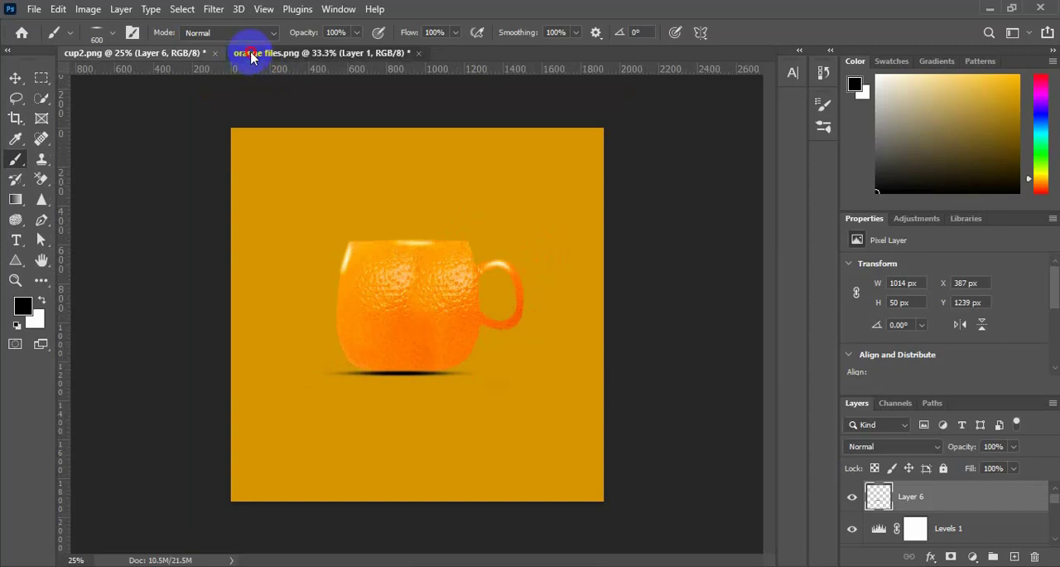
Select the whole green mint sprig in orange files.png with the Quick Selection tool, replacing the orange slice selection, and copy it
left_click(251, 53)
left_click(42, 98)
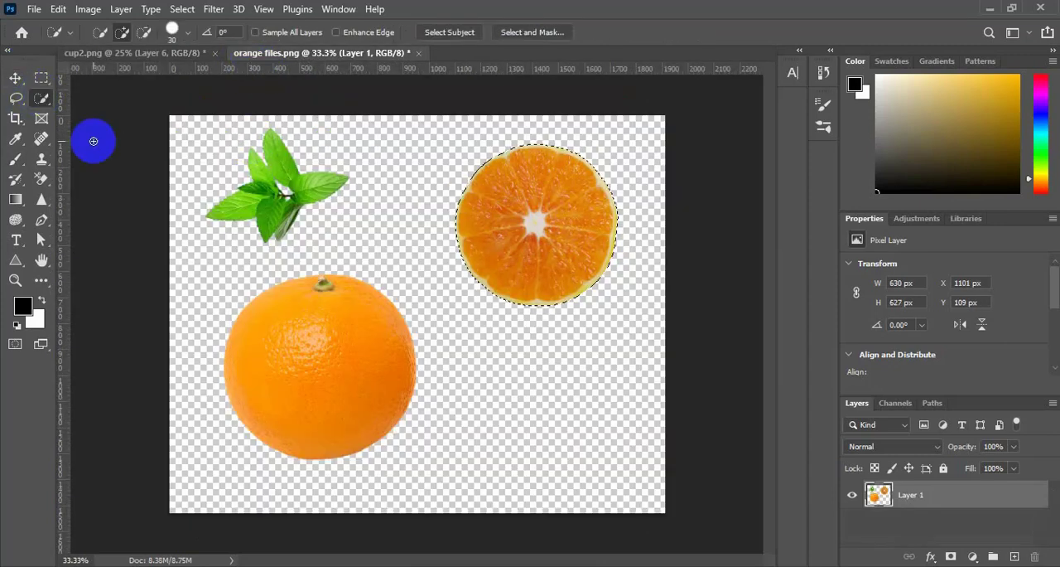
left_click(247, 175)
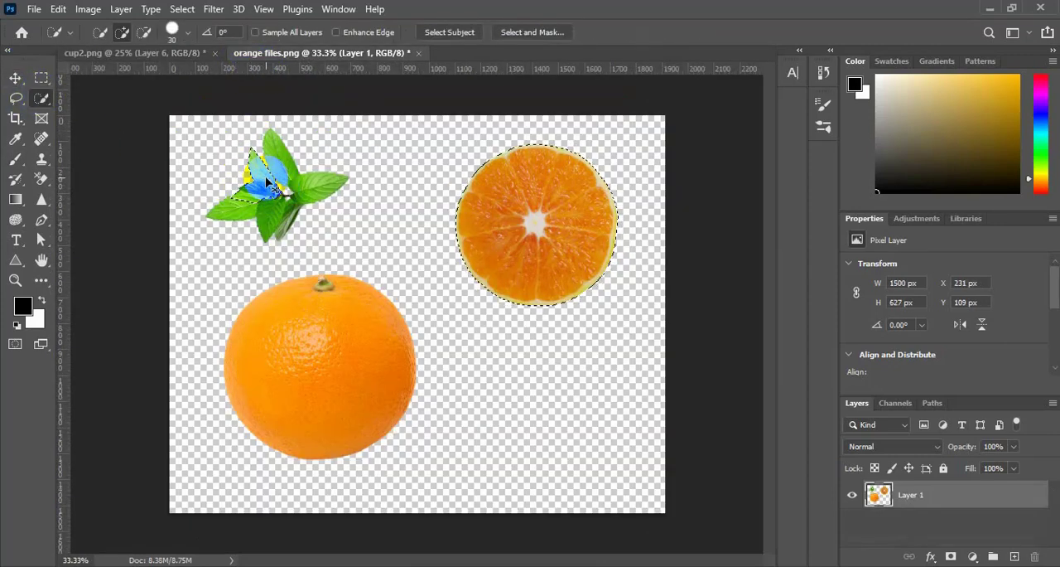
mouse_move(270, 179)
left_mouse_down()
mouse_move(269, 208)
mouse_move(250, 210)
mouse_move(285, 162)
mouse_move(286, 226)
left_mouse_up()
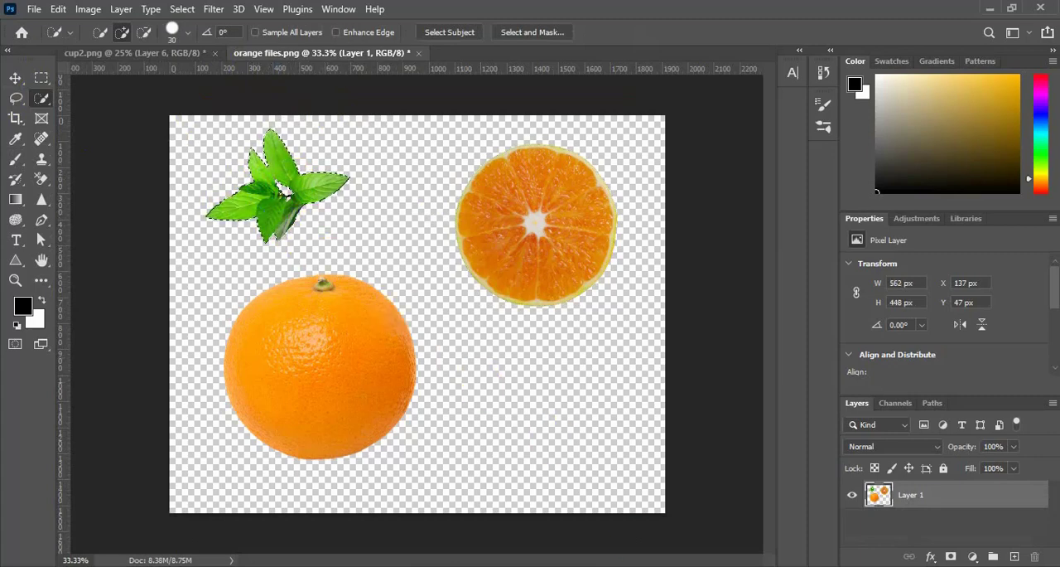
Paste the mint sprig into cup2.png and move it over the left end of the cup's rim, at about X 387, Y 349 px
left_click(124, 54)
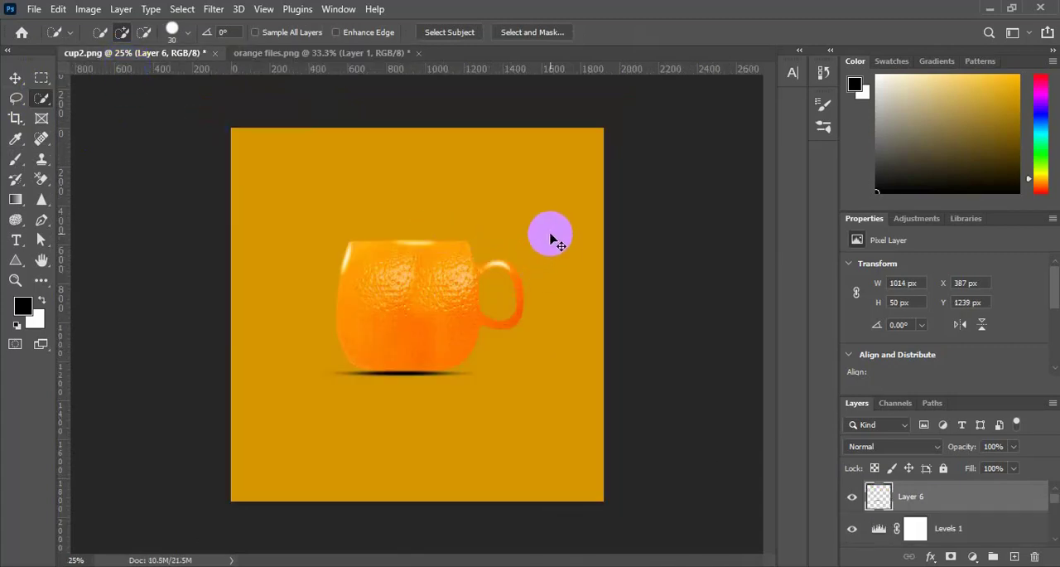
key("ctrl+v")
left_click(16, 78)
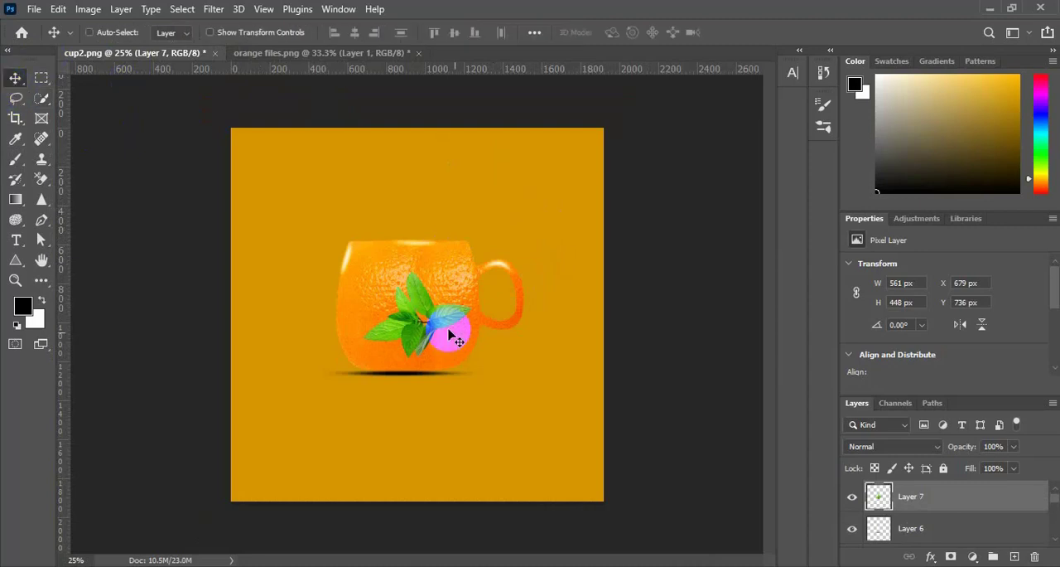
left_click_drag(437, 330, 371, 246)
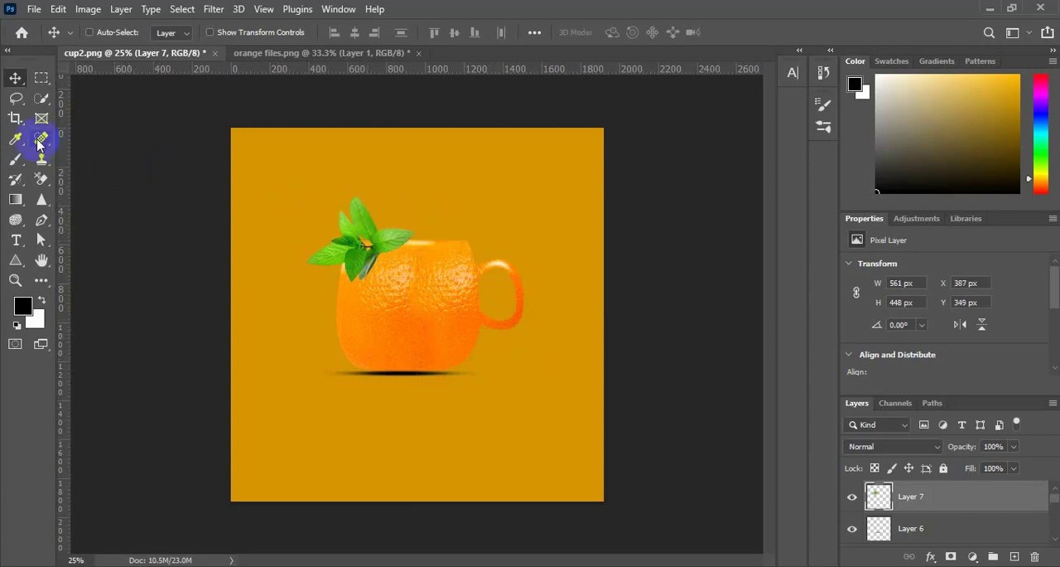
Reduce the flattened Soft Round brush's size to 61 px
left_click(18, 164)
left_click(111, 32)
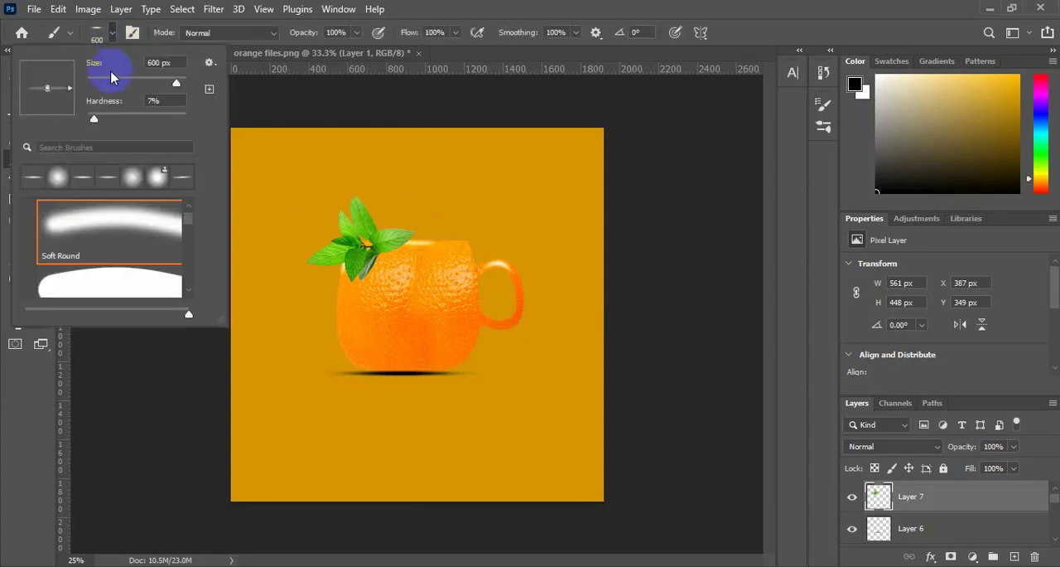
left_click(114, 82)
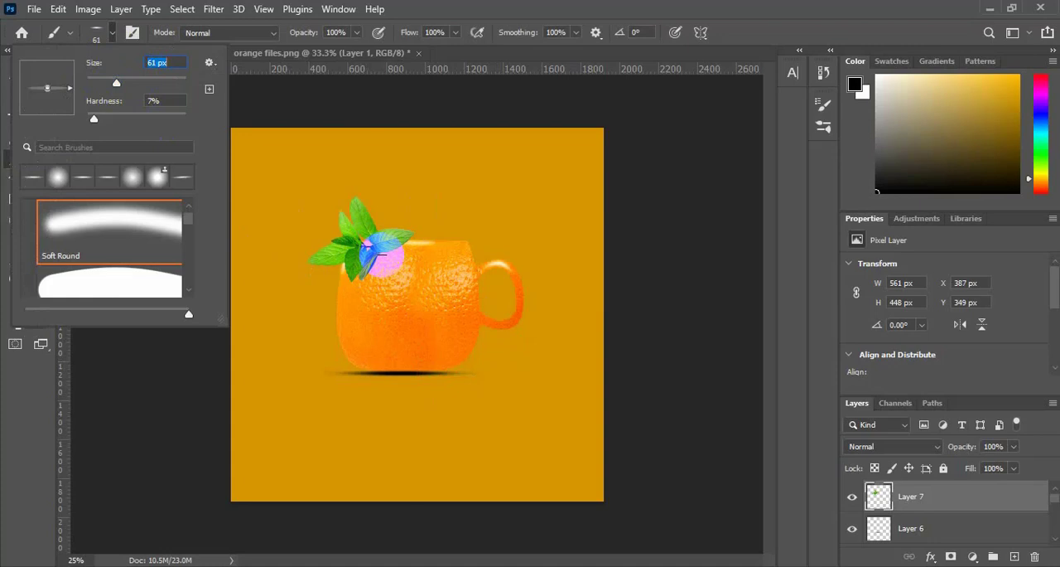
left_click(382, 254)
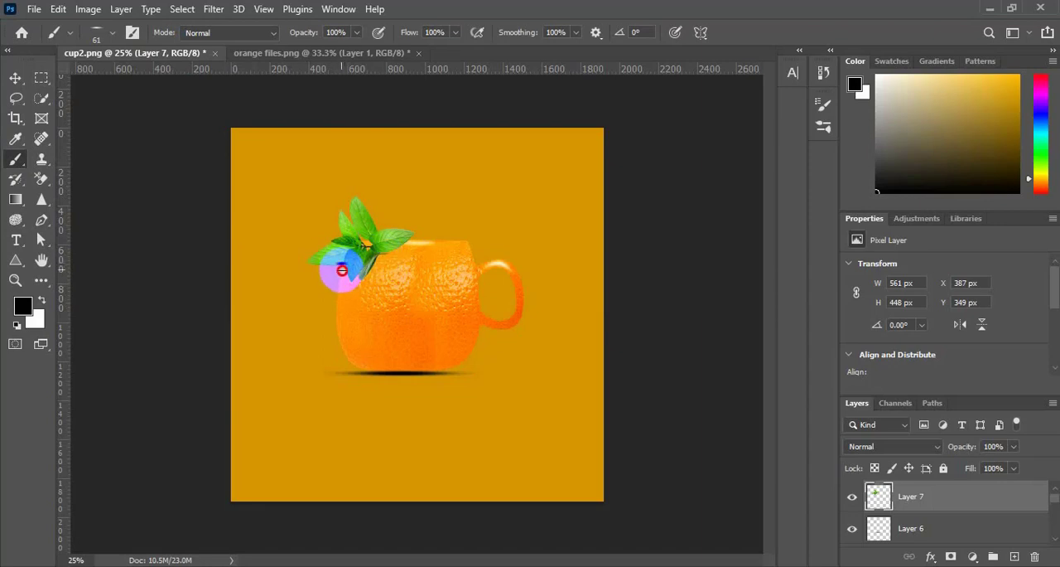
key("super")
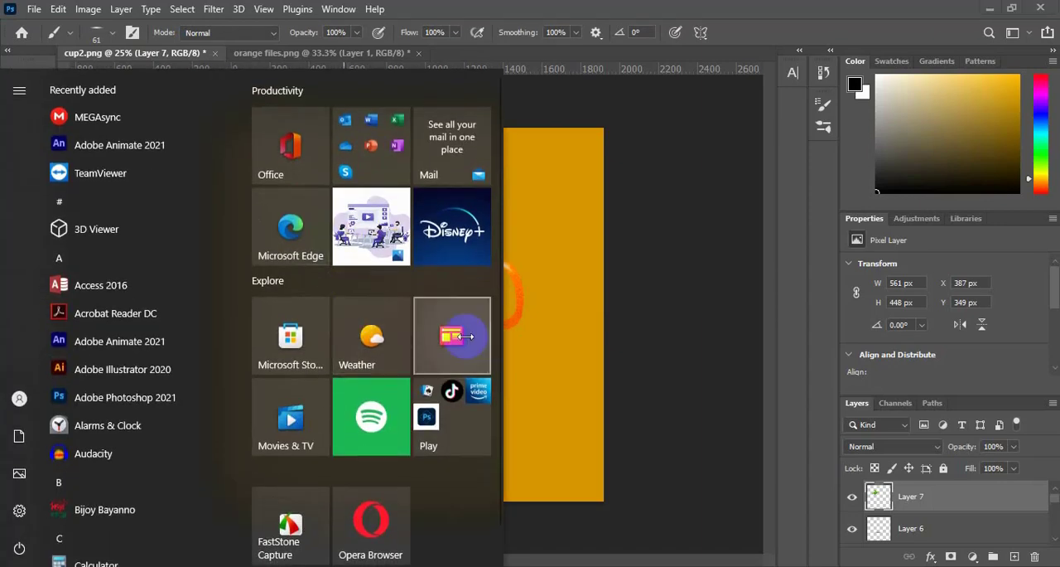
left_click(628, 327)
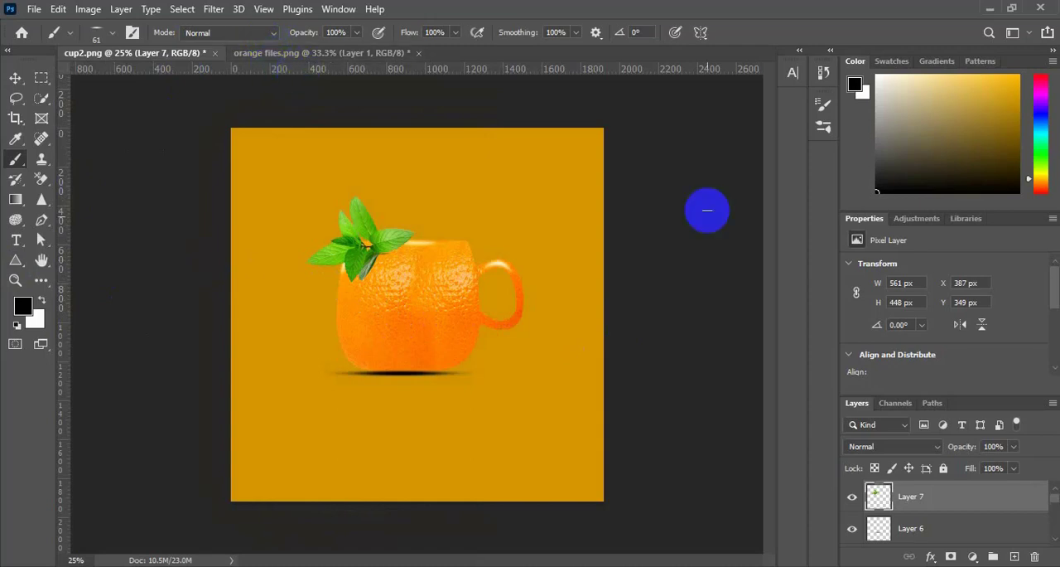
Preview the Hard Mix blend mode on the mint sprig layer without applying it
left_click(884, 454)
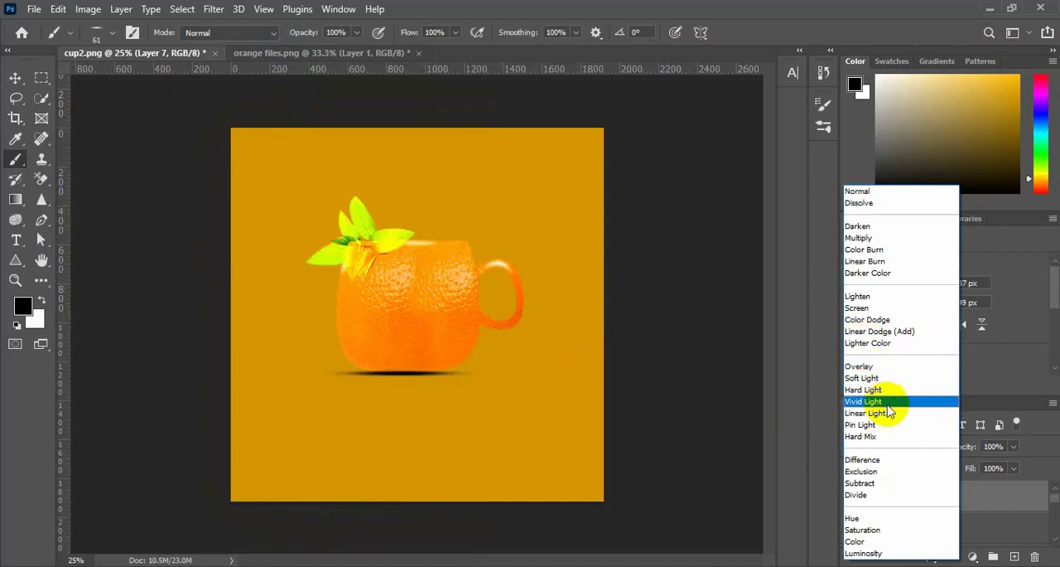
left_click(810, 453)
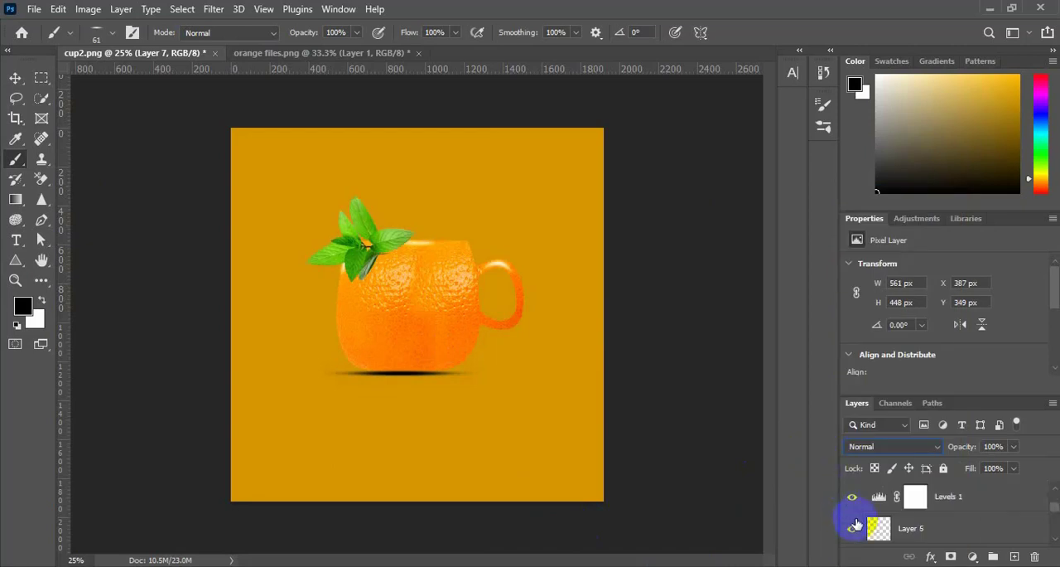
scroll(856, 525, "up", 3)
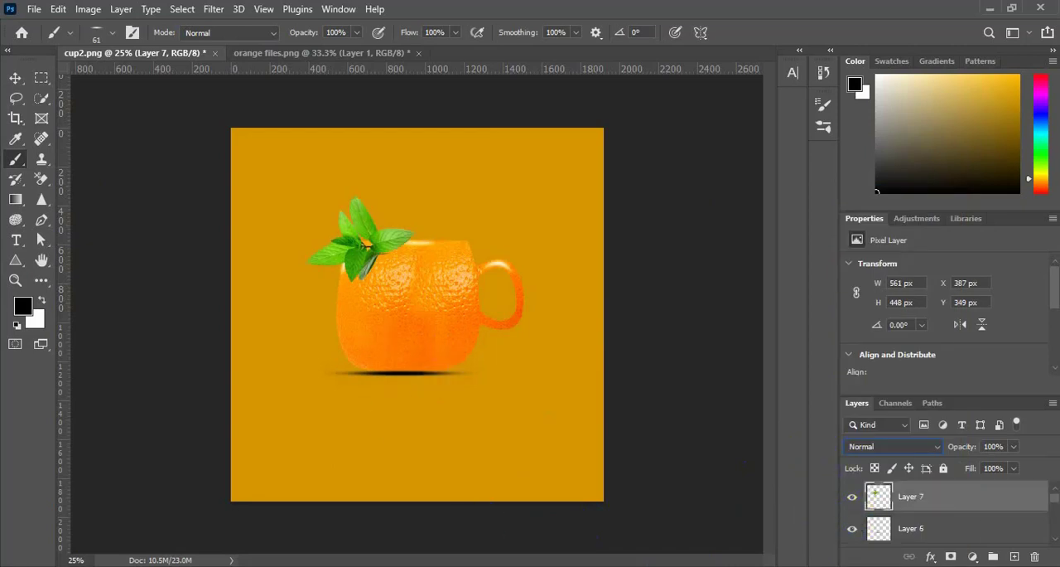